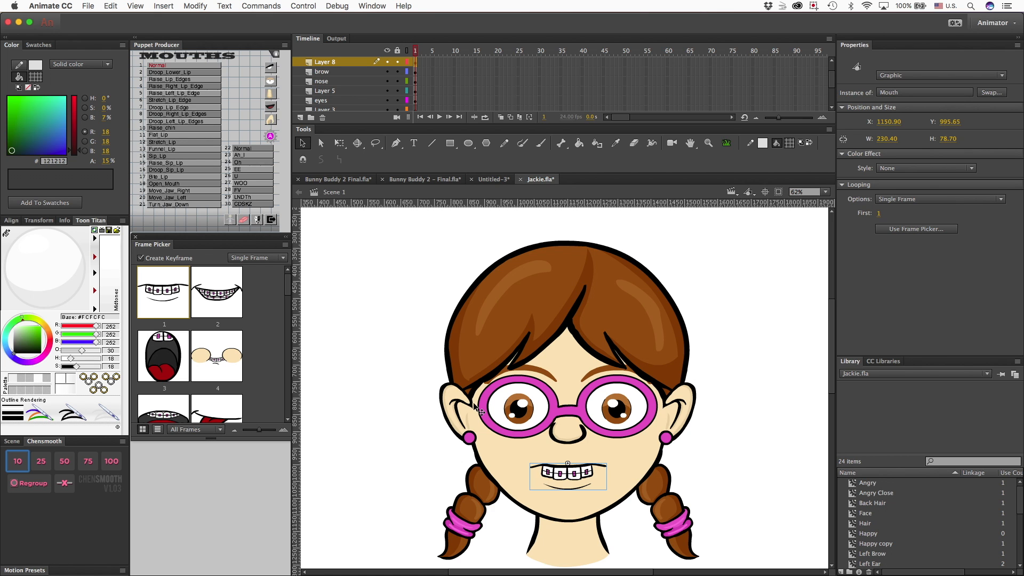
Open the Mouth symbol for editing and refine the black outline beneath the front teeth on frame 1.
double_click(564, 475)
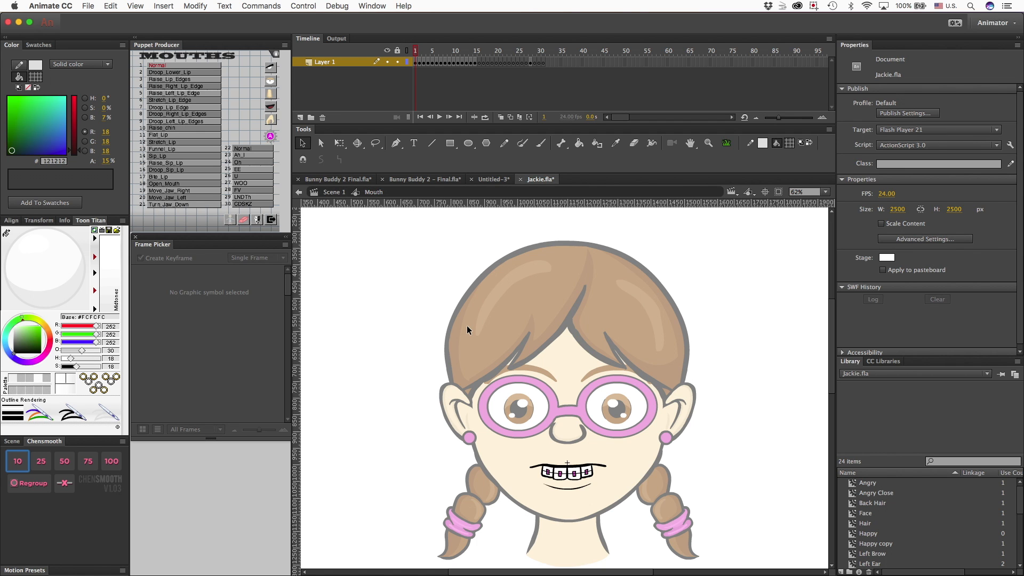
scroll(568, 469, "up", 10)
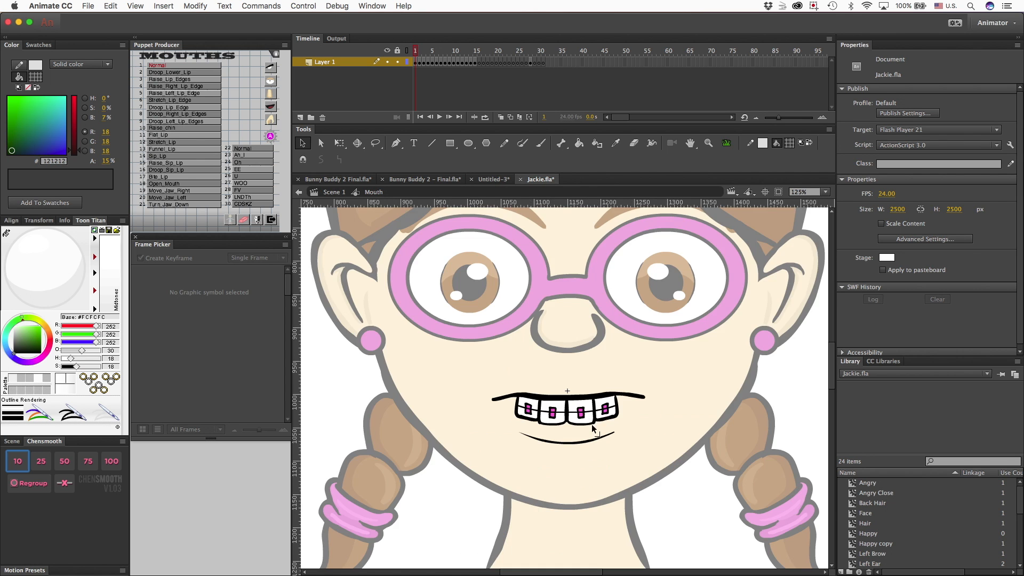
scroll(516, 477, "down", 3)
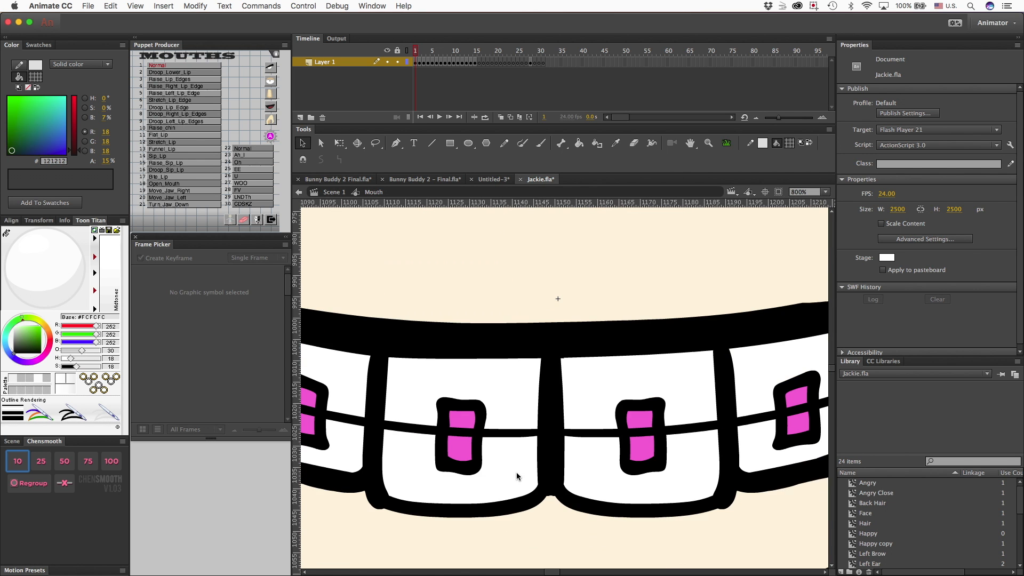
scroll(516, 477, "up", 6)
scroll(516, 475, "down", 4)
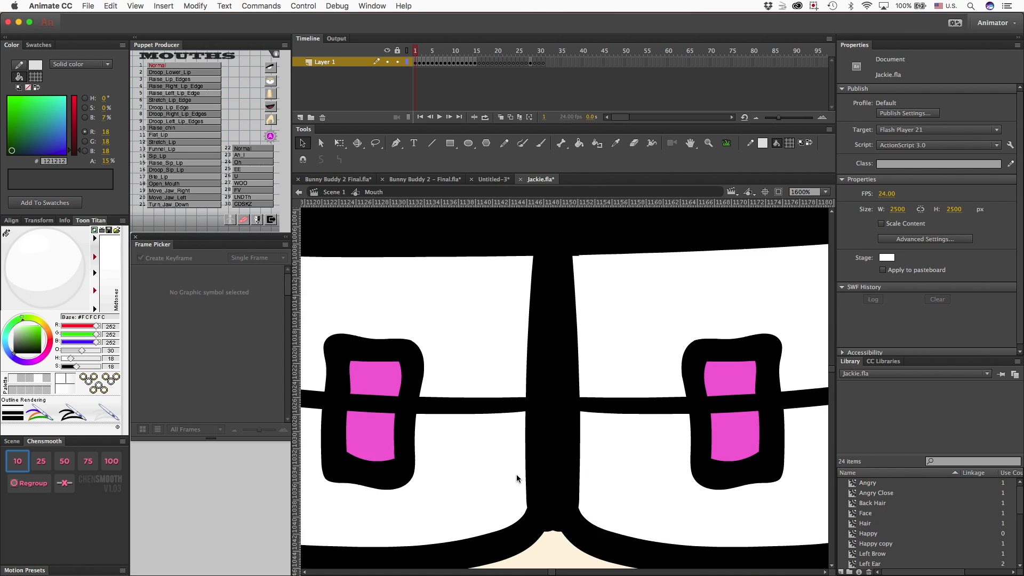
scroll(516, 475, "up", 1)
scroll(517, 475, "left", 3)
scroll(516, 476, "left", 3)
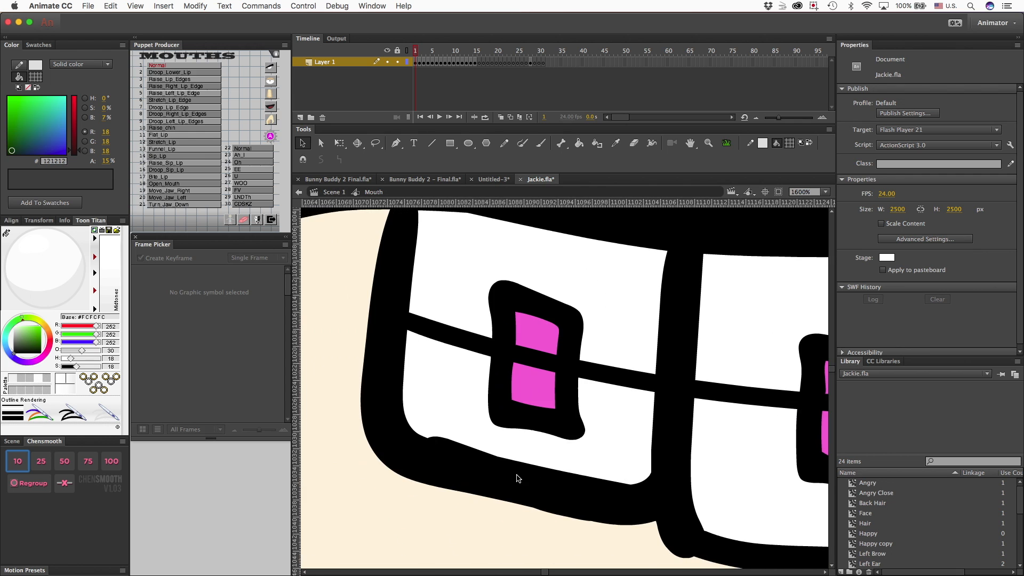
scroll(516, 475, "down", 2)
scroll(516, 476, "right", 2)
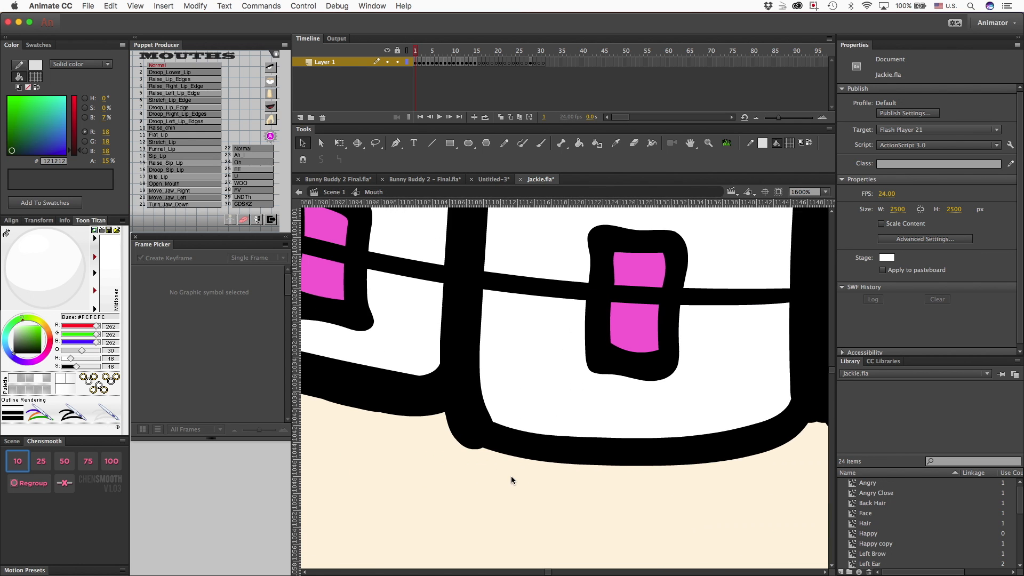
left_click_drag(482, 447, 533, 461)
scroll(521, 427, "down", 1)
scroll(521, 427, "down", 1)
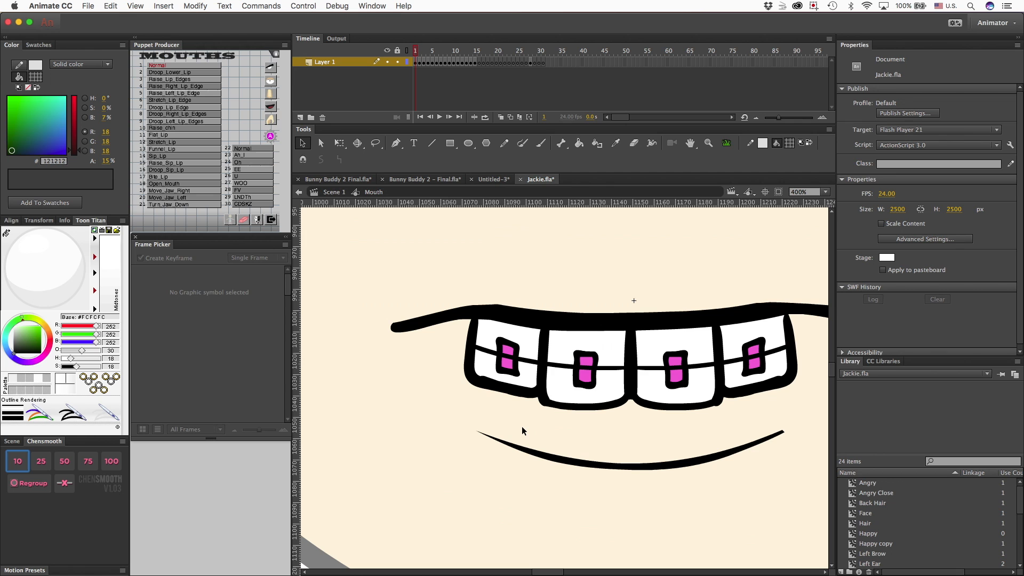
Go to frame 5 of the Mouth symbol and examine the open mouth's line work up close, from upper to lower teeth.
left_click_drag(416, 54, 431, 59)
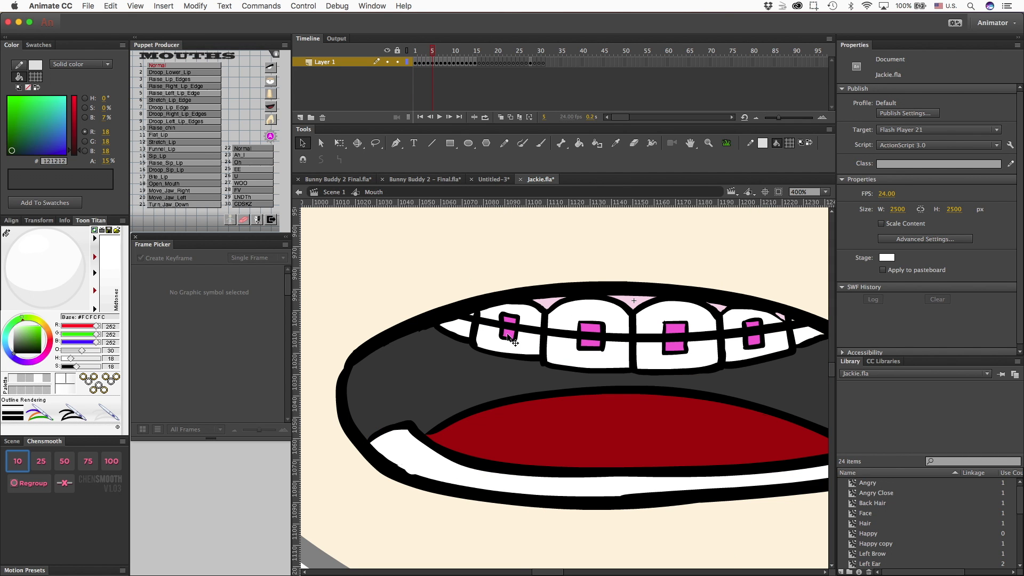
scroll(536, 345, "down", 2)
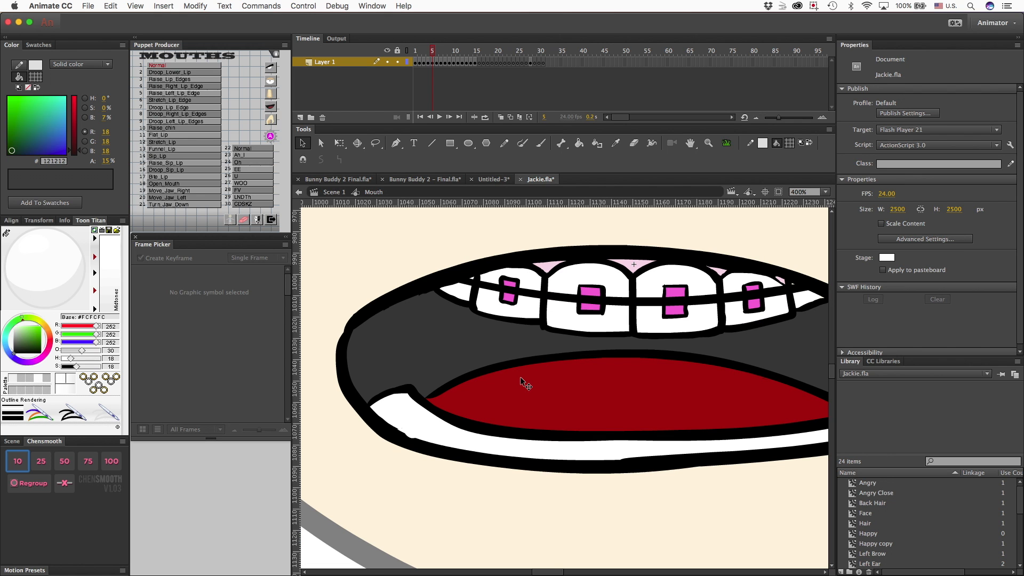
key("super+1")
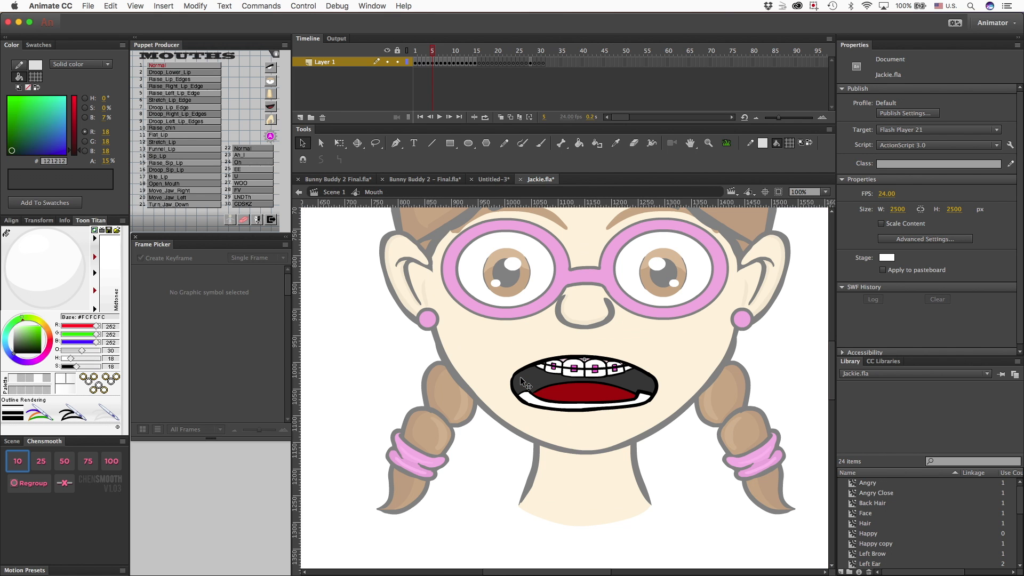
scroll(520, 376, "up", 10)
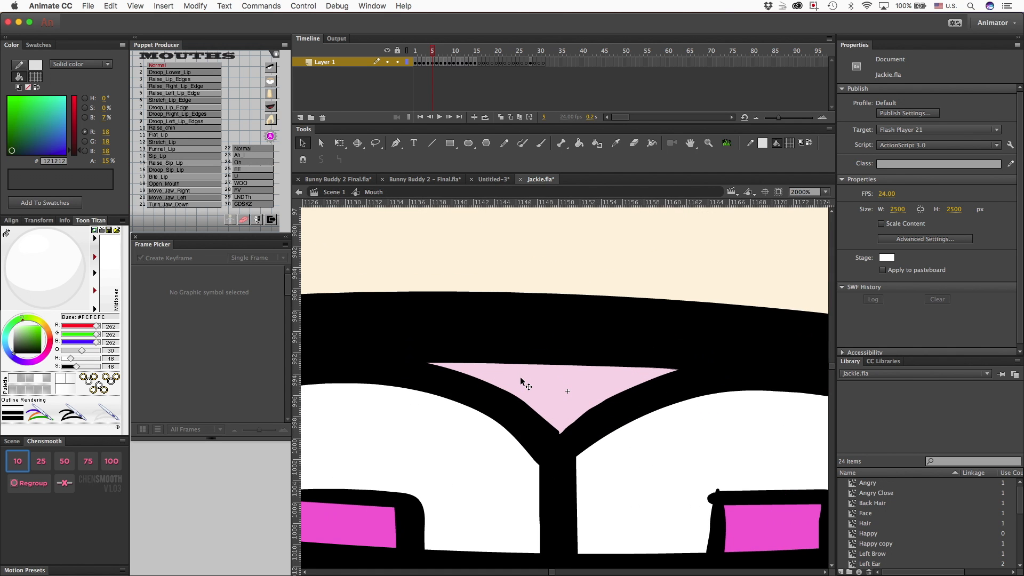
scroll(505, 466, "down", 8)
scroll(505, 466, "left", 10)
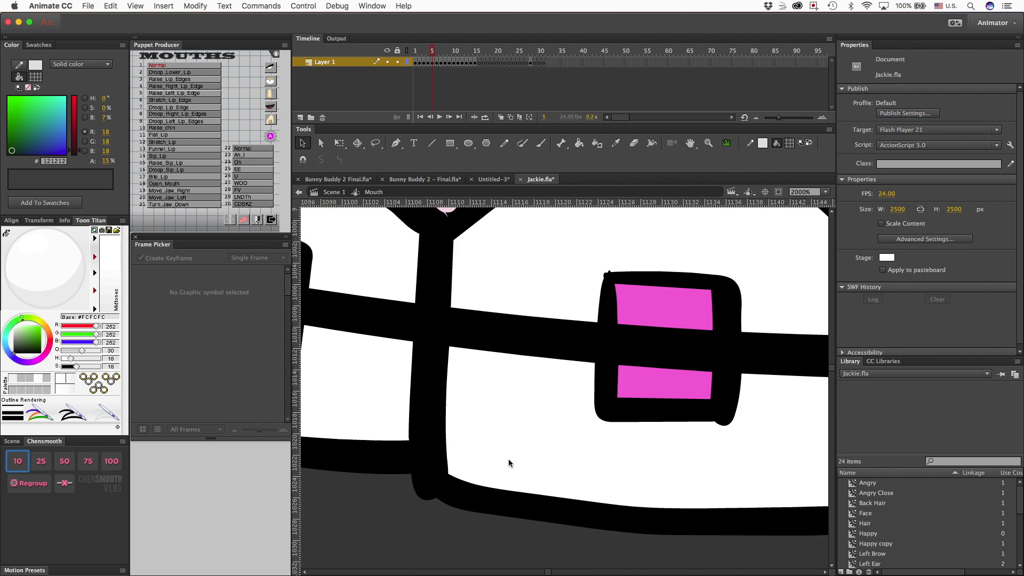
scroll(506, 466, "down", 9)
scroll(506, 466, "left", 10)
scroll(479, 488, "down", 8)
scroll(479, 488, "left", 10)
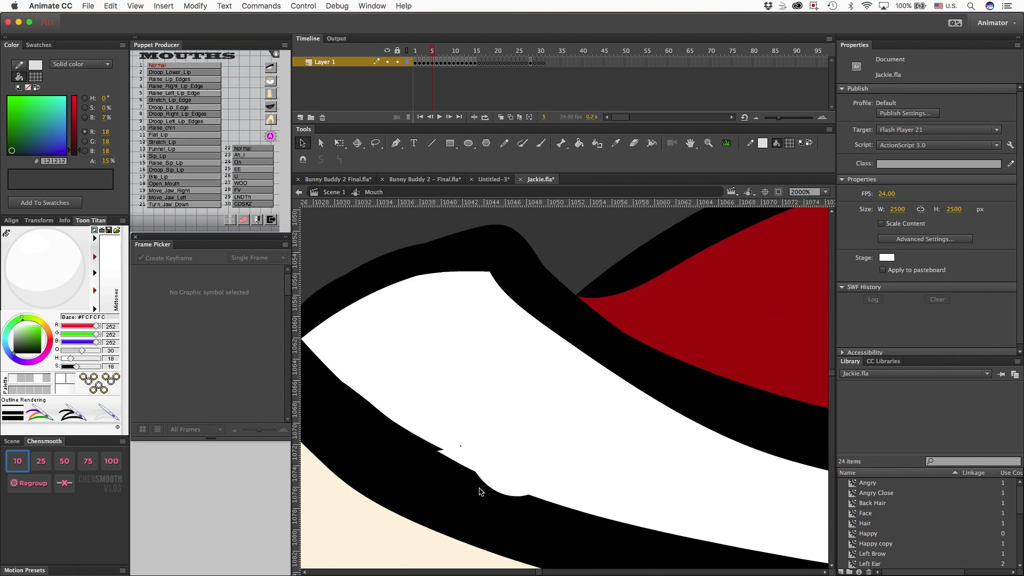
Remove the stray speck in the lower teeth's left end and smooth the white area's upper and lower edges.
scroll(479, 489, "up", 6)
scroll(479, 489, "right", 3)
scroll(478, 462, "down", 5)
left_click(461, 445)
left_click(454, 271)
left_click_drag(454, 272, 460, 269)
left_click_drag(443, 450, 529, 493)
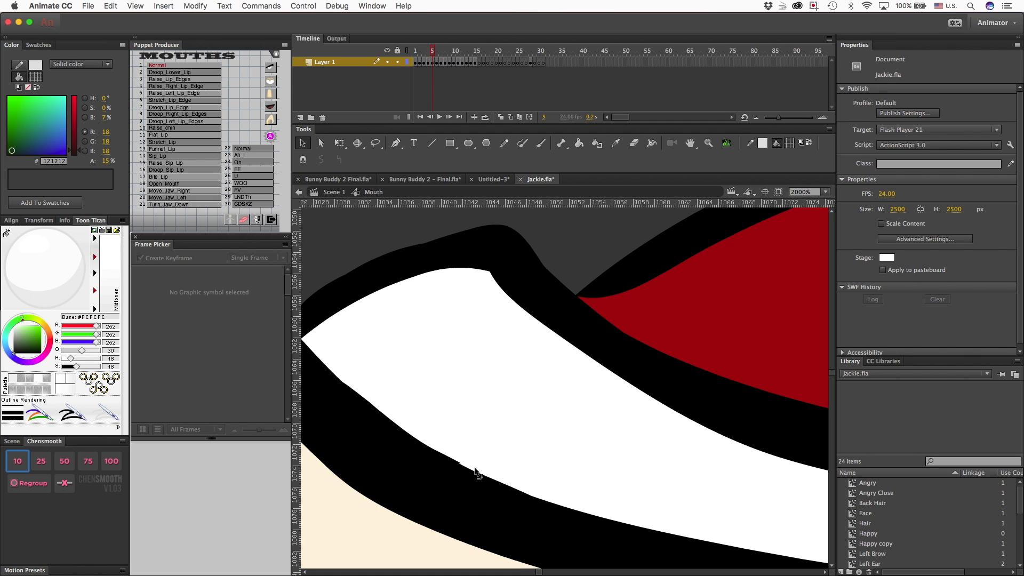
Smooth the remaining bumps along the lower teeth's left edge and refine the outline by the tongue's left corner.
left_click_drag(462, 464, 483, 476)
left_click(515, 487)
left_click_drag(358, 393, 350, 396)
left_click(584, 309)
mouse_move(584, 309)
left_mouse_down()
mouse_move(598, 307)
mouse_move(592, 317)
left_mouse_up()
Remove the stray black line inside the red tongue near its right end.
scroll(645, 297, "right", 15)
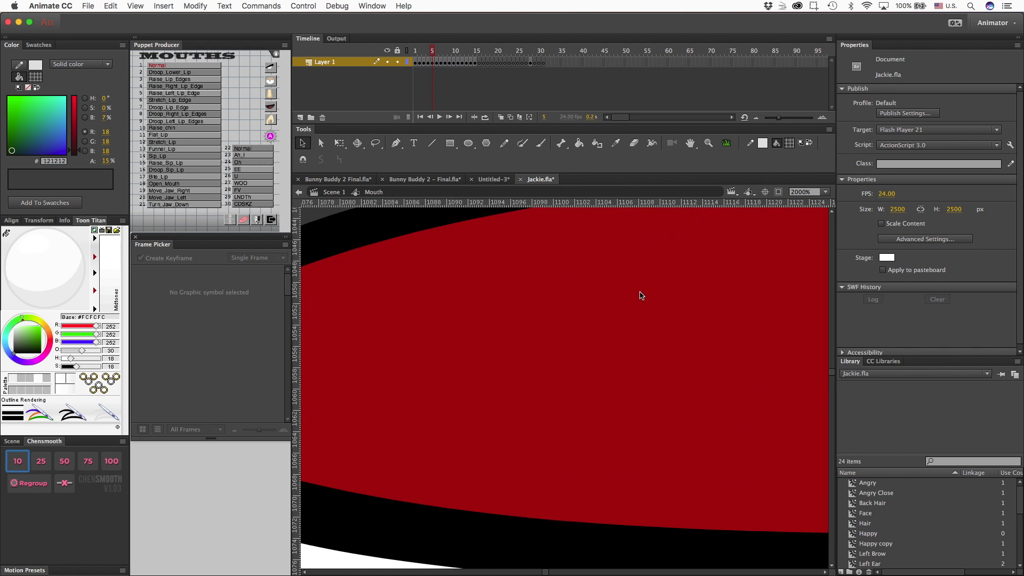
scroll(642, 297, "up", 5)
scroll(640, 296, "right", 10)
scroll(640, 296, "down", 3)
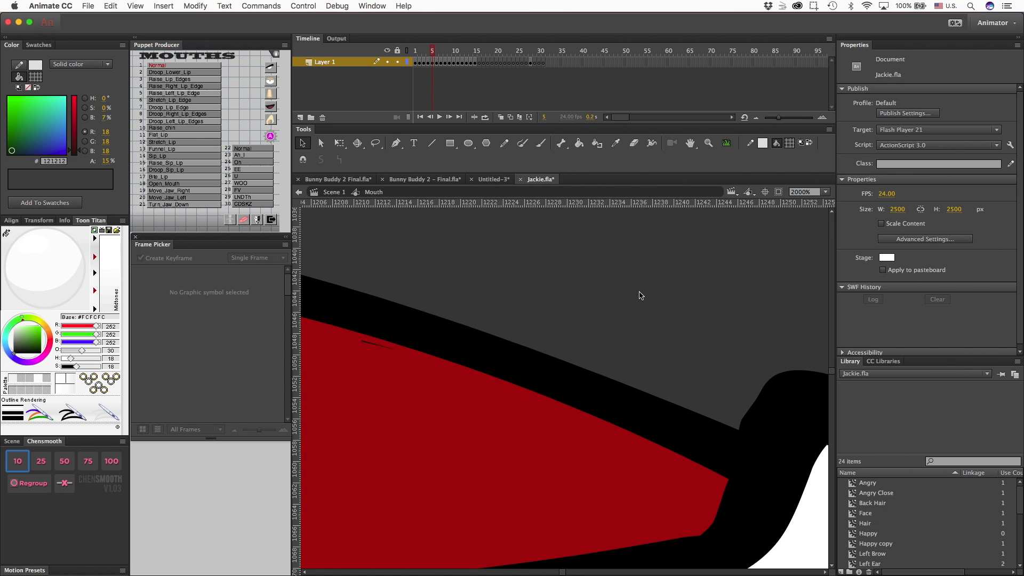
left_click_drag(364, 344, 338, 401)
Smooth the inner curve of the lower teeth's right end and sharpen the tongue's adjacent lower corner.
scroll(419, 398, "right", 4)
scroll(418, 399, "down", 3)
scroll(420, 402, "right", 3)
scroll(419, 402, "down", 2)
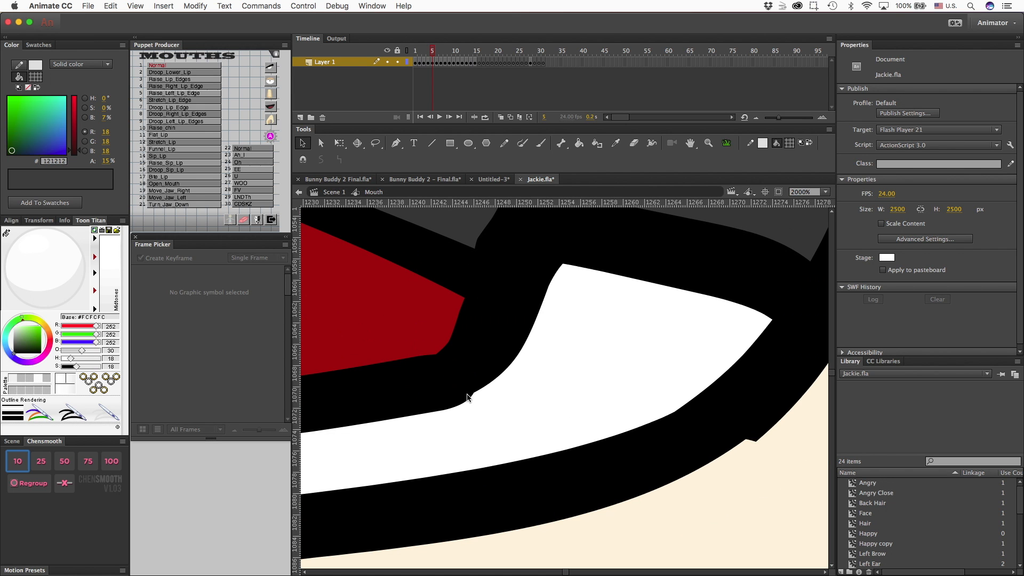
mouse_move(473, 394)
left_mouse_down()
mouse_move(483, 391)
mouse_move(474, 403)
left_mouse_up()
left_click_drag(443, 350, 441, 358)
left_click(462, 319)
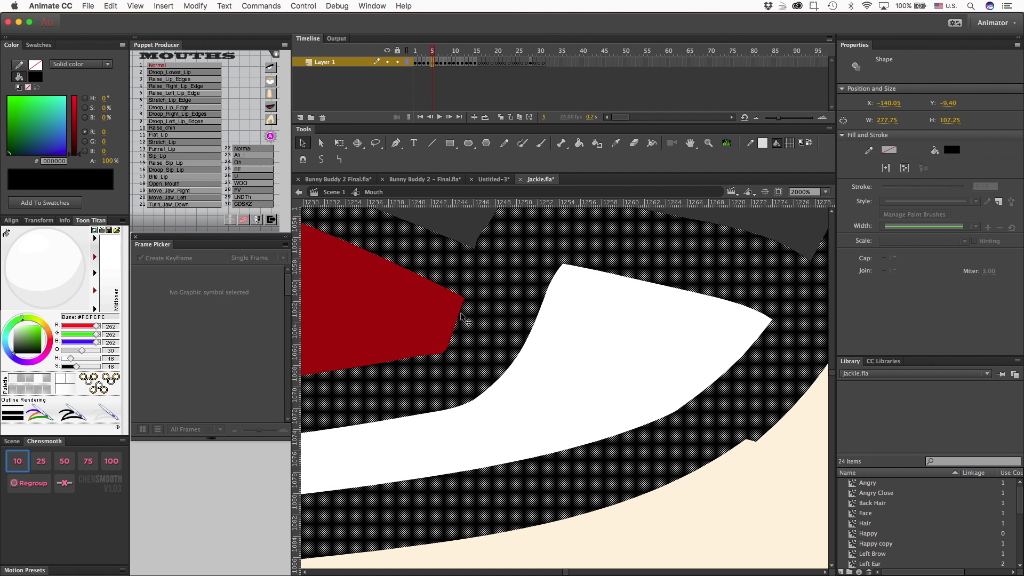
left_click(707, 505)
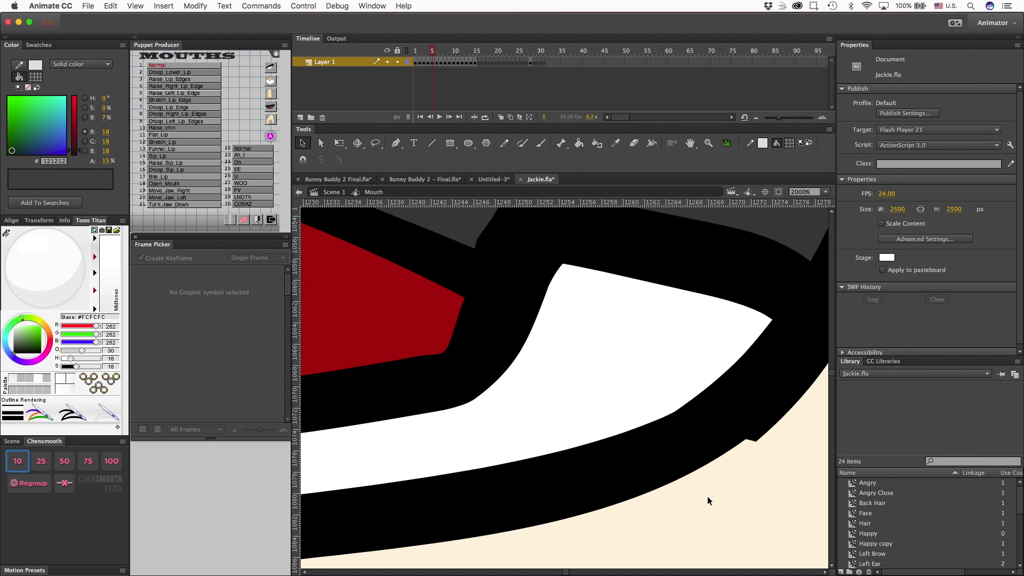
Pull out the notch in the mouth's lower-right outer outline and smooth the curve above it.
left_click_drag(760, 440, 728, 451)
scroll(728, 450, "right", 10)
scroll(728, 450, "up", 5)
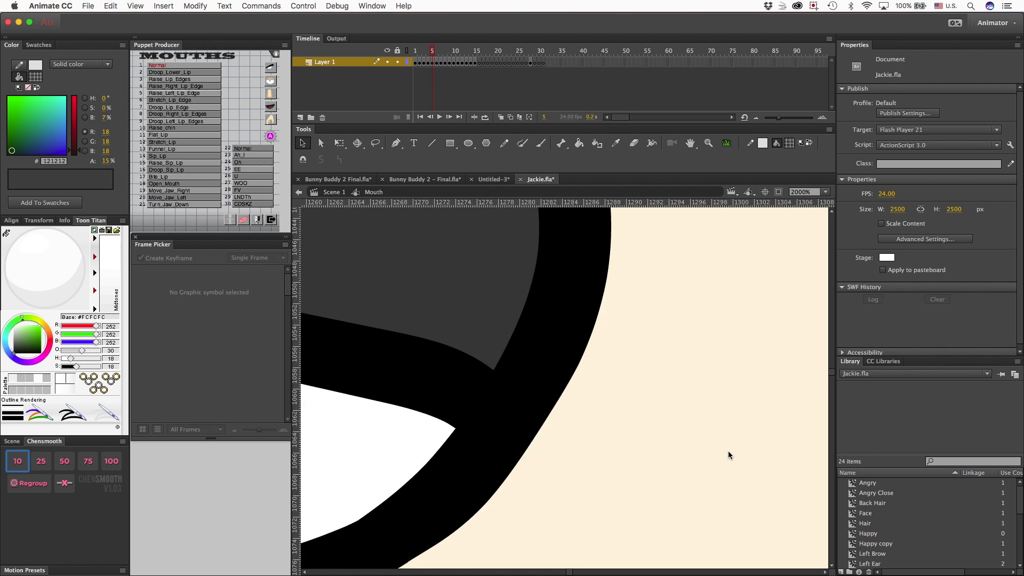
left_click_drag(522, 492, 532, 490)
Smooth the kink where the outline of the lower teeth's right end meets the tongue's upper outline.
scroll(523, 482, "left", 15)
scroll(523, 482, "down", 4)
scroll(520, 483, "right", 8)
scroll(525, 473, "up", 4)
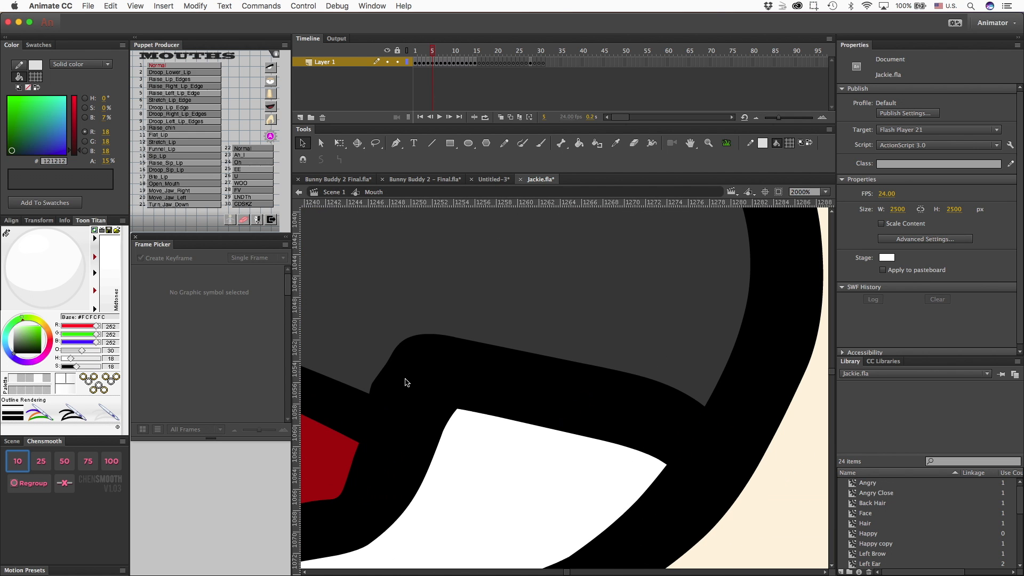
left_click_drag(374, 391, 374, 398)
Round the tongue's lower-right corner and reshape the inner curve of the adjacent white teeth.
scroll(380, 404, "down", 4)
scroll(379, 404, "left", 5)
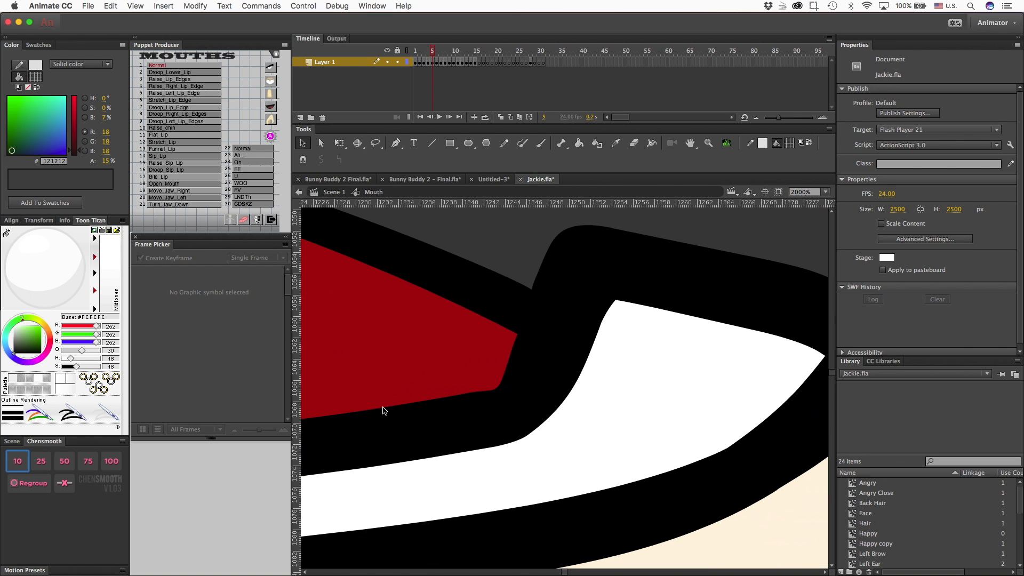
left_click_drag(492, 391, 491, 389)
scroll(498, 375, "down", 3)
scroll(502, 376, "left", 2)
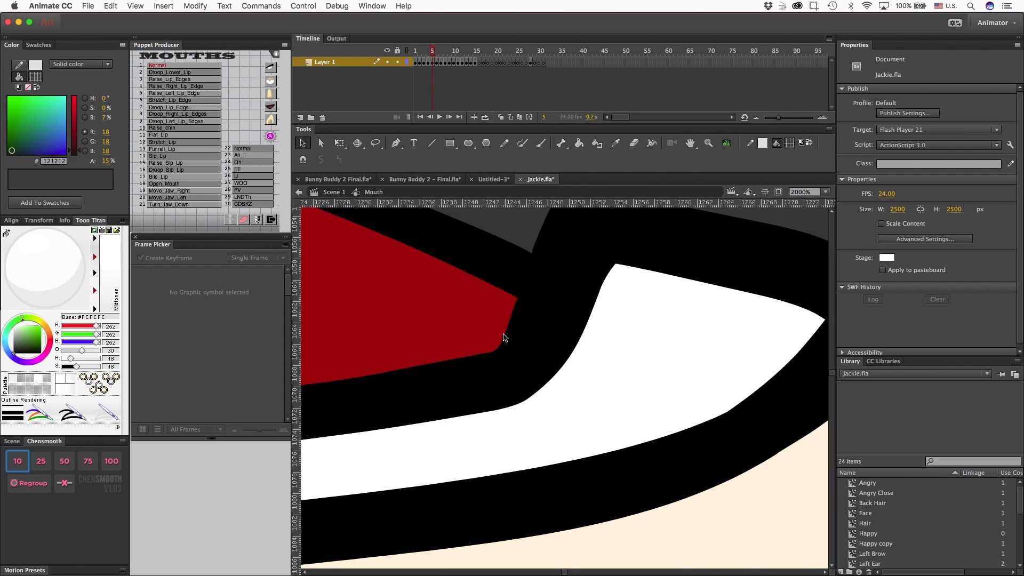
scroll(501, 376, "up", 3)
scroll(510, 338, "right", 3)
left_click_drag(505, 335, 498, 352)
left_click_drag(443, 456, 438, 460)
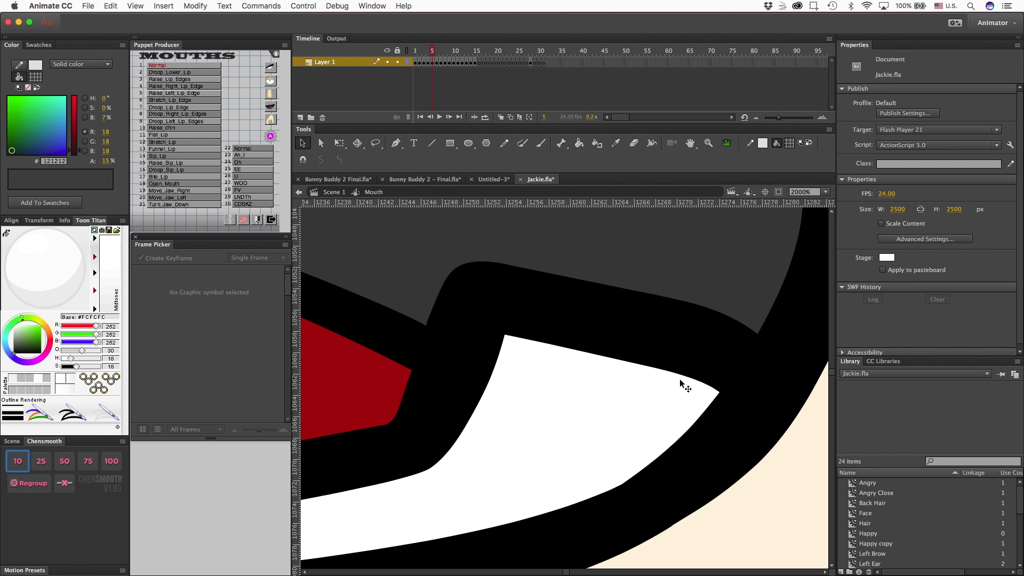
Curve the outer edge of the lower teeth's white right end and refine its pointed tip.
left_click_drag(679, 446, 678, 445)
left_click_drag(717, 391, 716, 392)
scroll(718, 393, "up", 2)
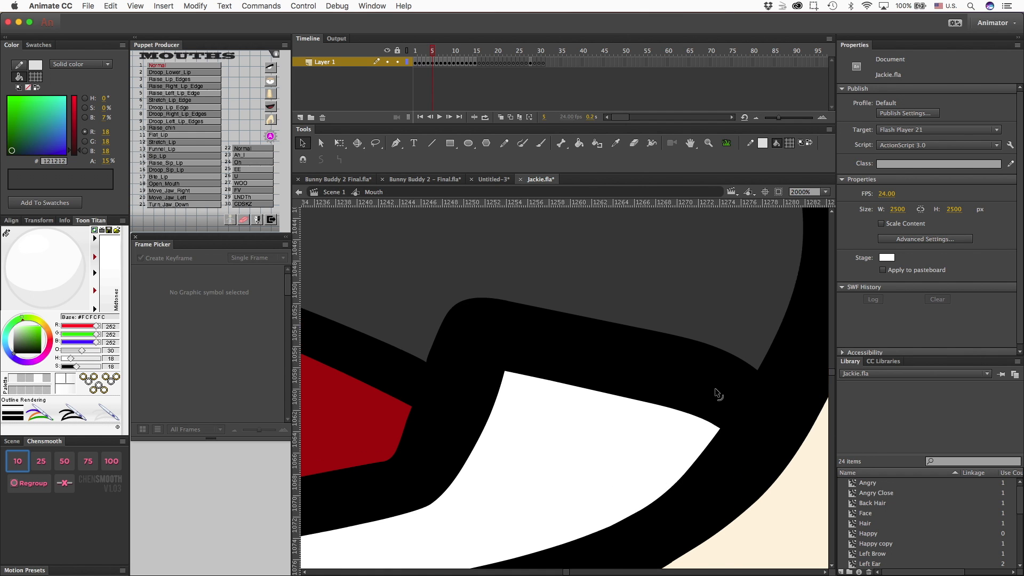
Smooth the bumps along the inner edge of the mouth's upper-right outline.
scroll(717, 393, "right", 5)
scroll(663, 426, "up", 10)
scroll(651, 405, "left", 4)
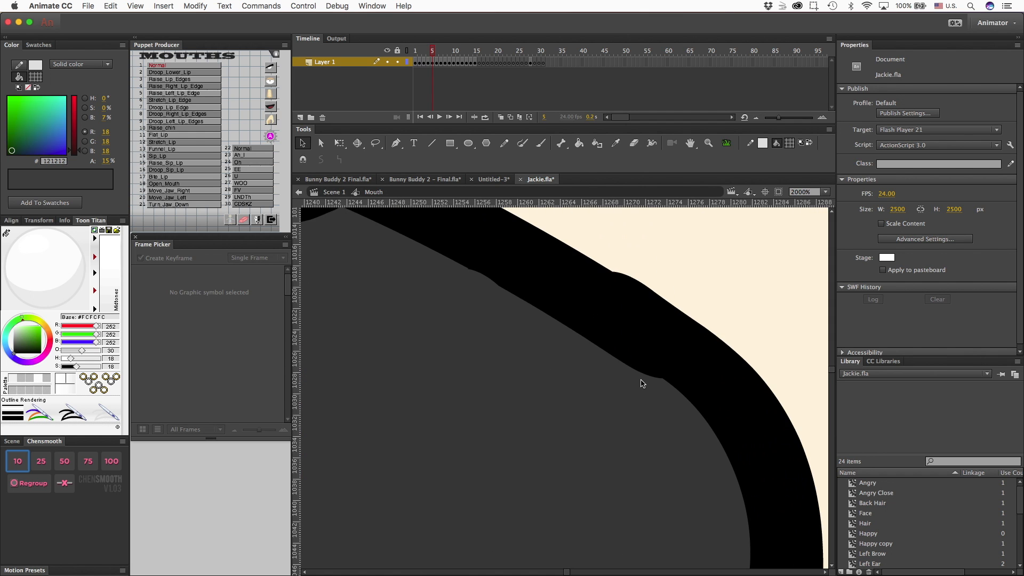
left_click(652, 379)
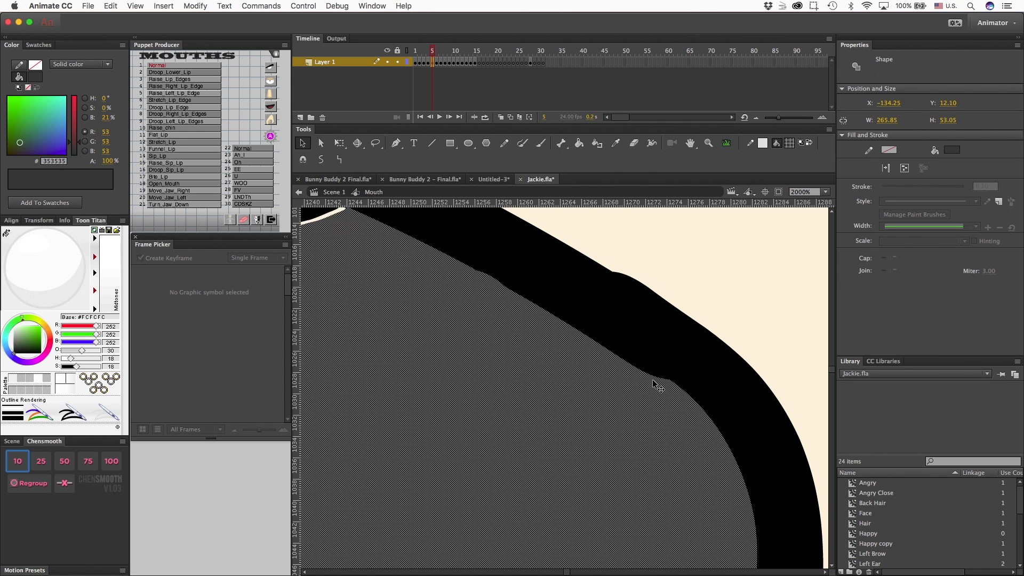
key("Left")
left_click(714, 281)
left_click_drag(637, 369, 629, 358)
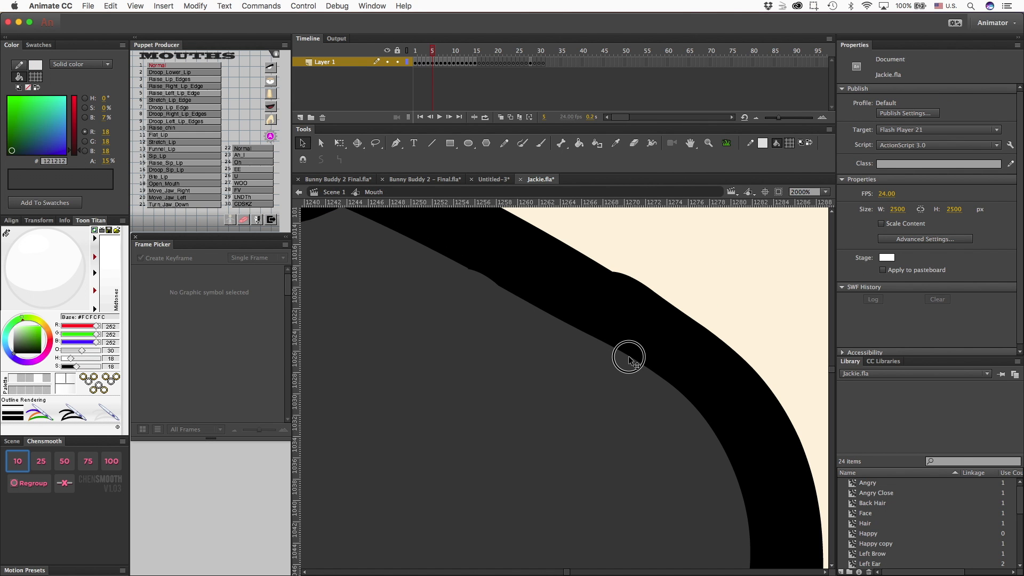
mouse_move(506, 291)
left_mouse_down()
mouse_move(446, 253)
mouse_move(499, 288)
left_mouse_up()
Flatten the bump on the outer edge of the upper-right lip outline and even out its inner edge.
scroll(499, 288, "up", 3)
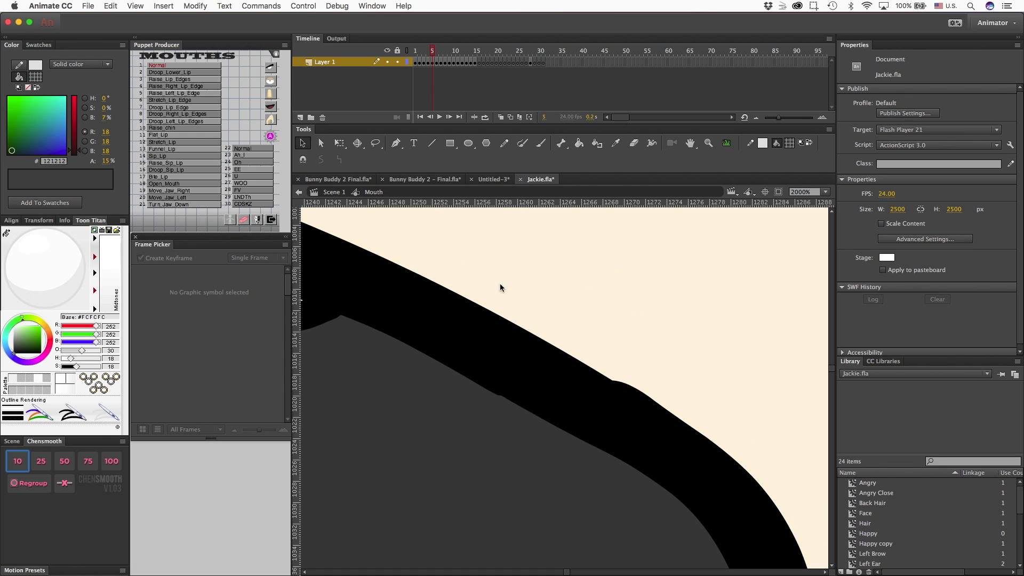
left_click_drag(617, 387, 558, 345)
left_click_drag(501, 398, 526, 408)
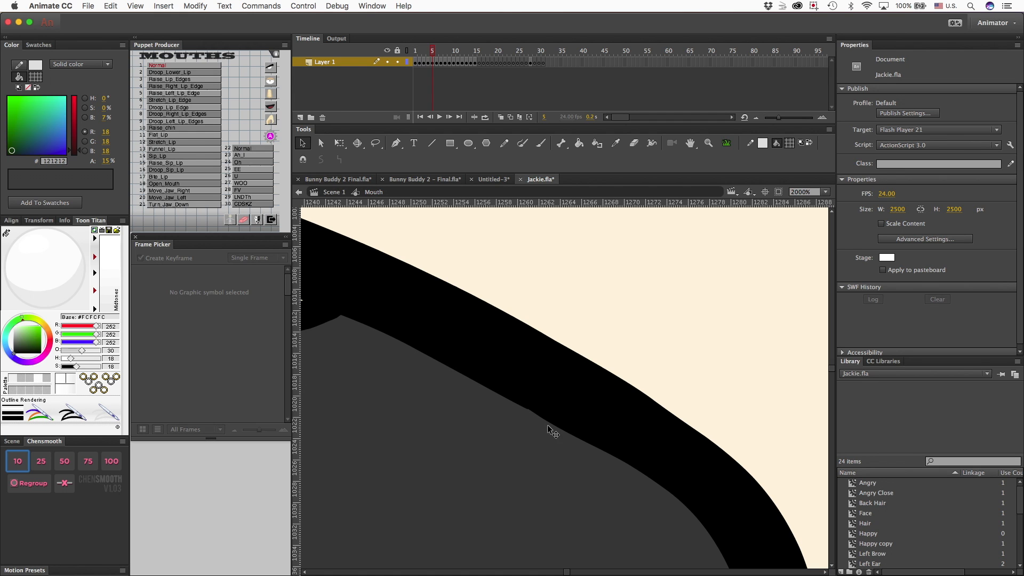
left_click_drag(544, 420, 593, 445)
Straighten the divider between the two right upper teeth and smooth the outline of the adjacent brace bracket.
scroll(492, 390, "left", 10)
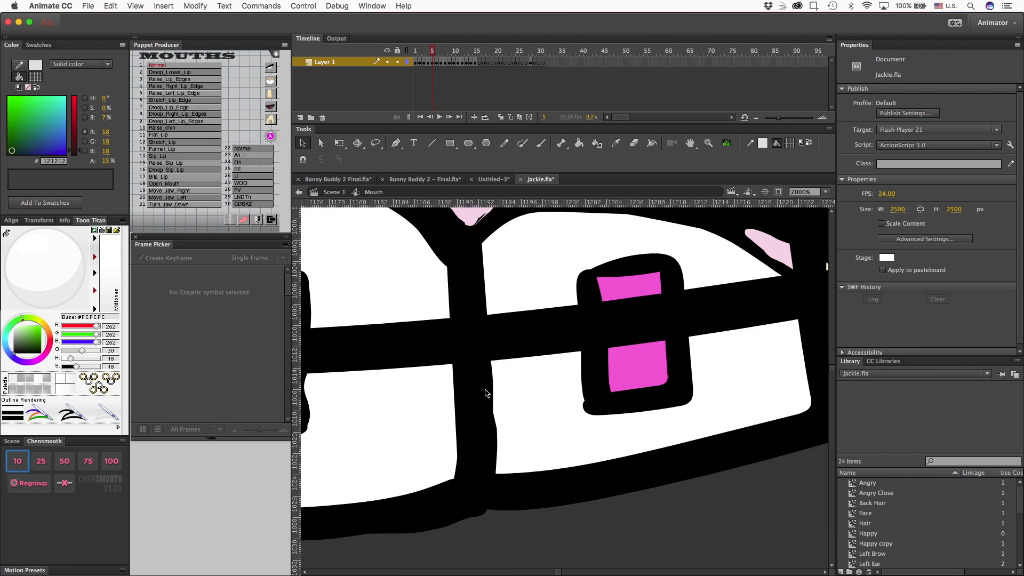
left_click_drag(479, 405, 479, 407)
mouse_move(474, 274)
left_mouse_down()
mouse_move(528, 253)
mouse_move(470, 270)
left_mouse_up()
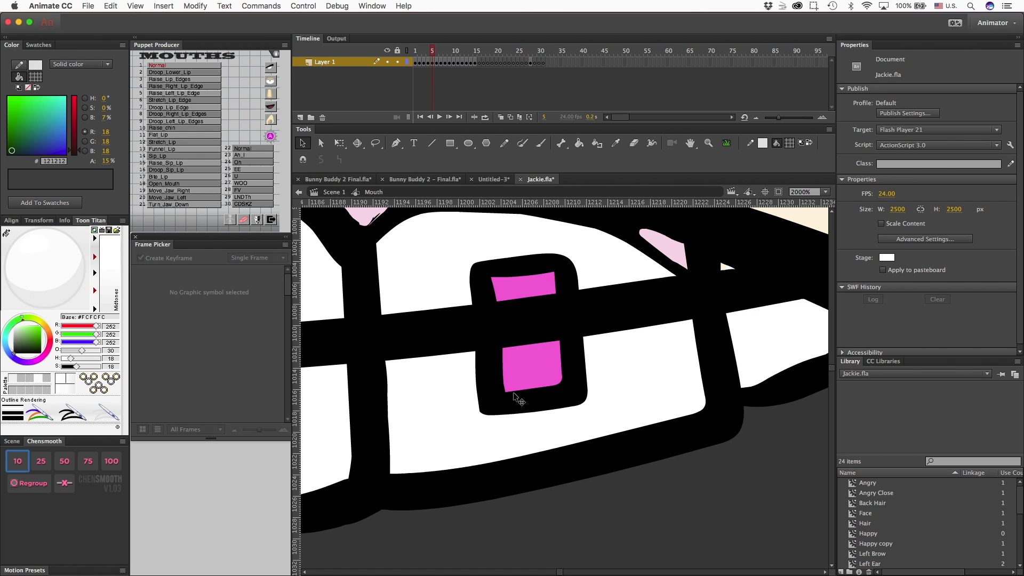
Refine the outline around the small pink gum area above the right brace bracket.
scroll(517, 396, "up", 3)
left_click_drag(674, 334, 679, 334)
left_click_drag(681, 337, 684, 339)
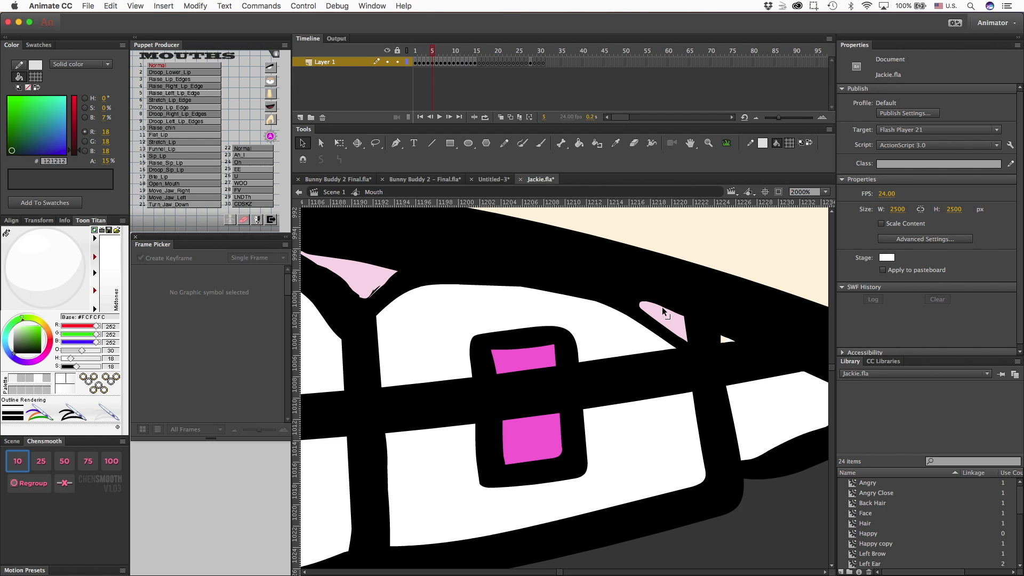
Sample the pink gum colour and fill the small skin-coloured gap beside the gum with it.
key("i")
left_click(673, 324)
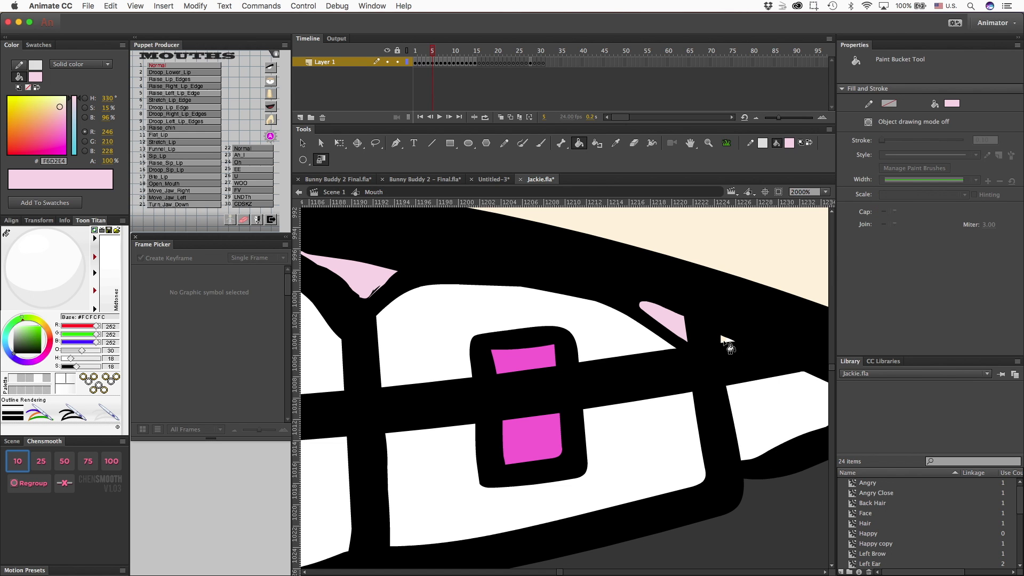
left_click(728, 341)
left_click(728, 342)
scroll(726, 383, "right", 5)
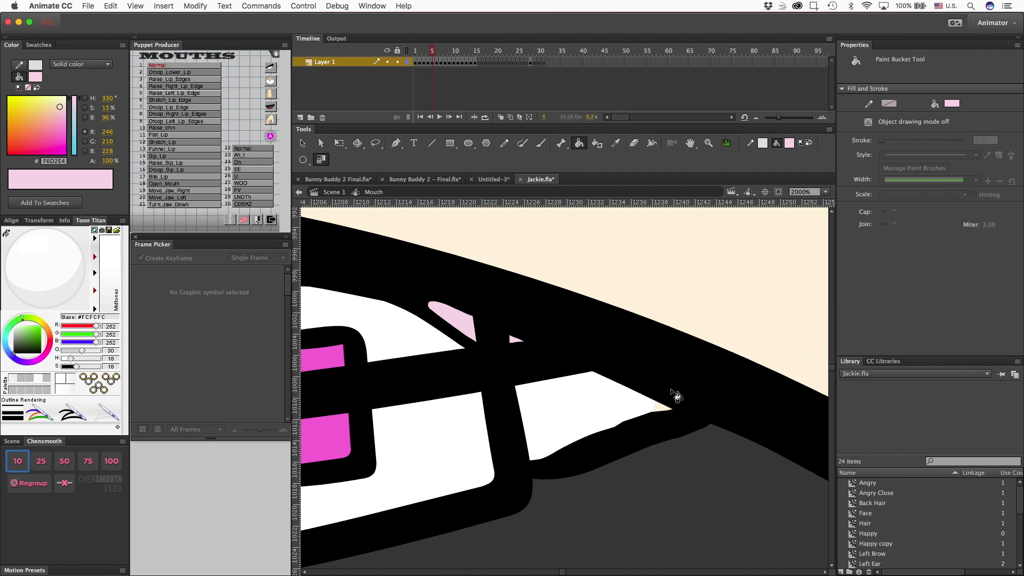
Sample the white tooth colour and fill the small skin-coloured gap at the tip of the rightmost upper tooth.
key("i")
left_click(628, 407)
left_click(661, 410)
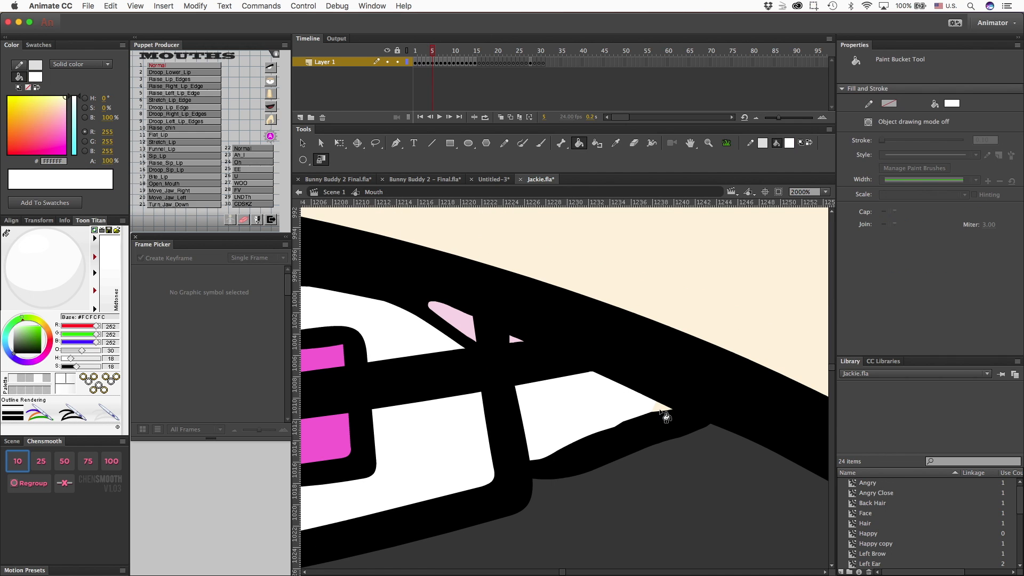
Smooth the bumpy lower edge of the rightmost upper tooth into one clean curve up to its tip.
key("v")
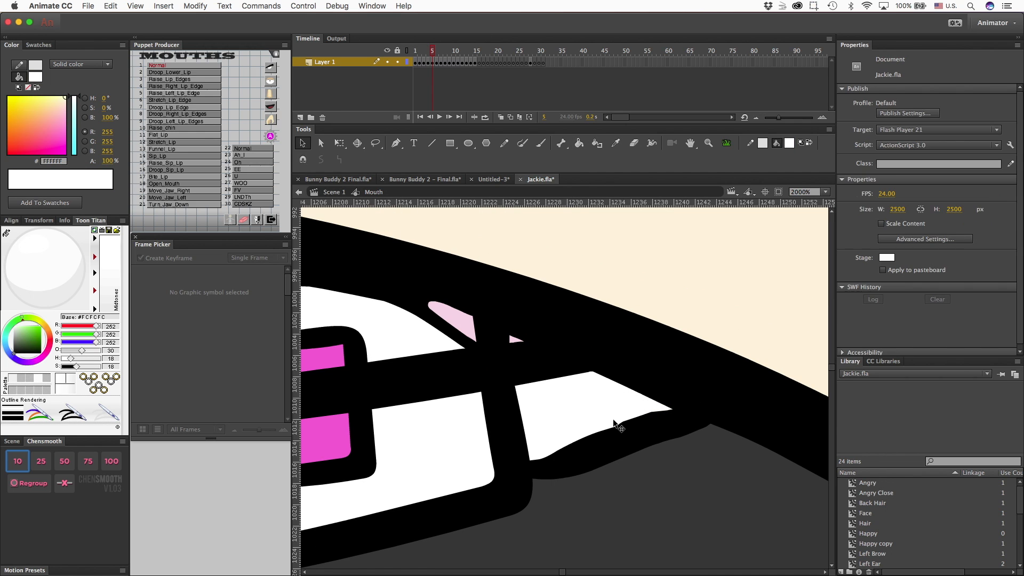
left_click_drag(602, 436, 640, 418)
left_click_drag(558, 453, 640, 409)
key("super+z")
left_click_drag(579, 452, 672, 410)
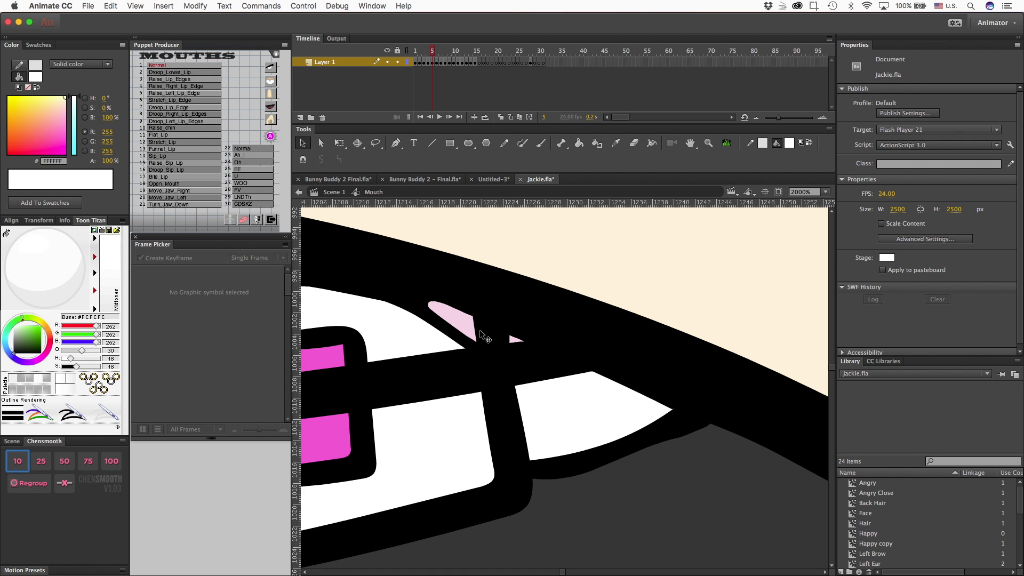
Smooth the pink gum triangle beside the right front tooth at Chensmooth strength 10 and round the adjacent tooth corner.
scroll(482, 335, "left", 10)
scroll(506, 291, "up", 5)
left_click_drag(533, 328, 515, 316)
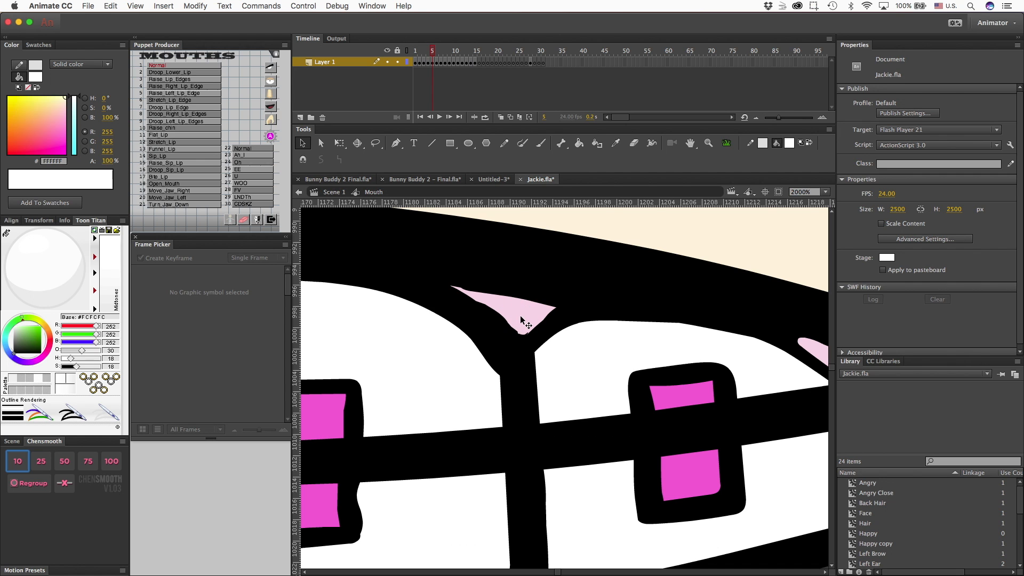
scroll(520, 314, "left", 15)
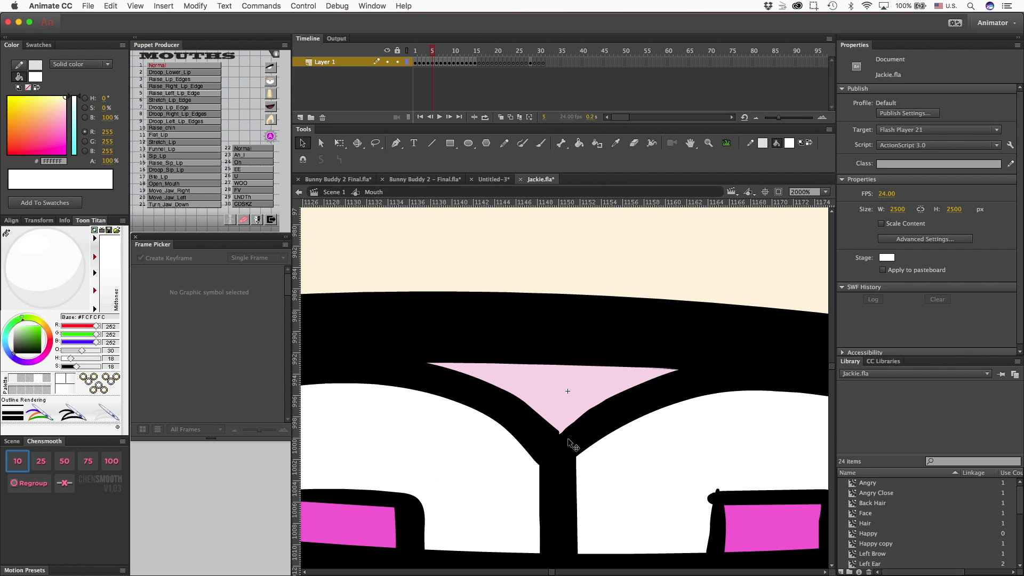
scroll(582, 440, "right", 8)
scroll(591, 437, "right", 12)
scroll(591, 436, "down", 4)
scroll(582, 395, "up", 4)
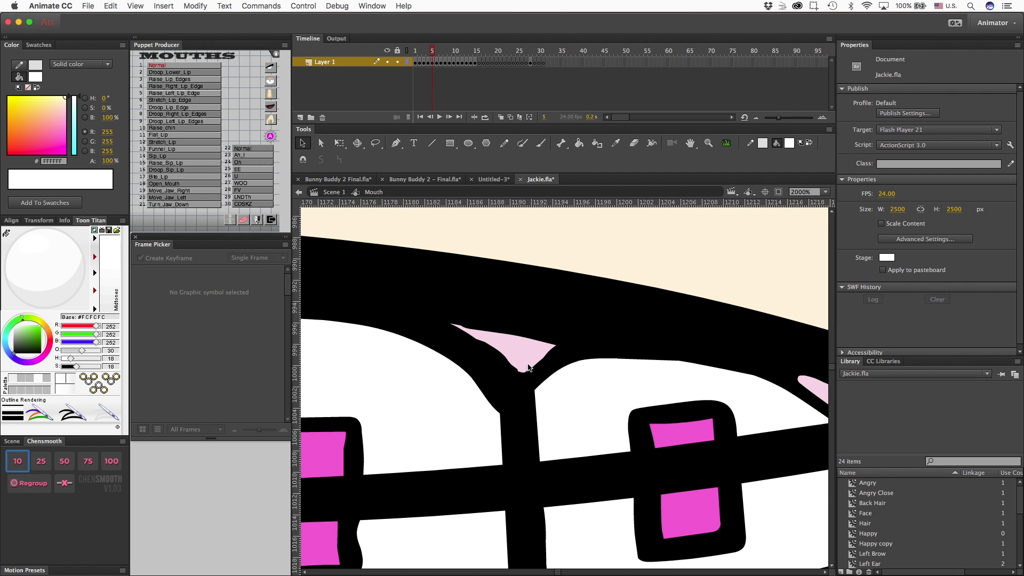
left_click(522, 357)
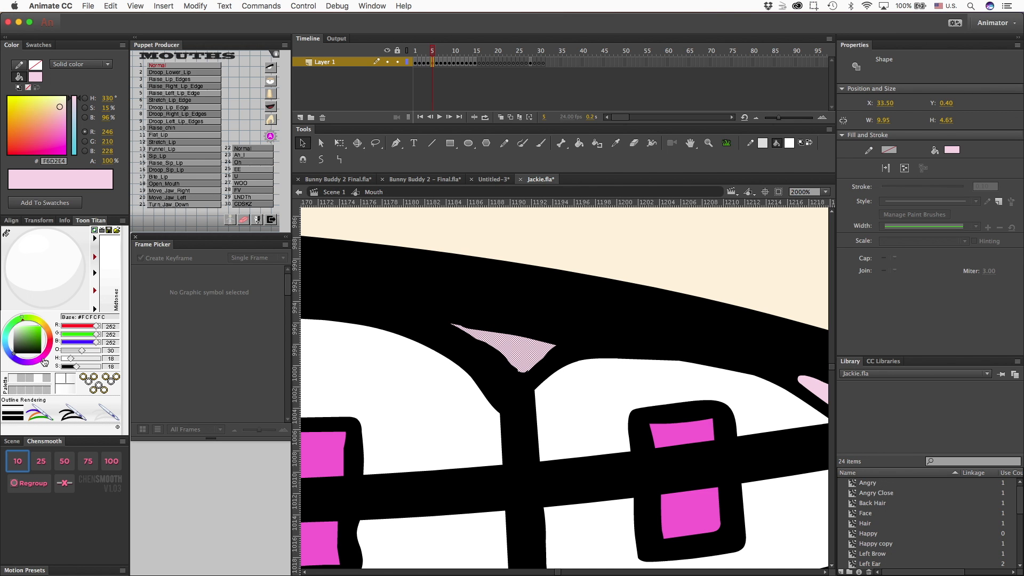
left_click(18, 461)
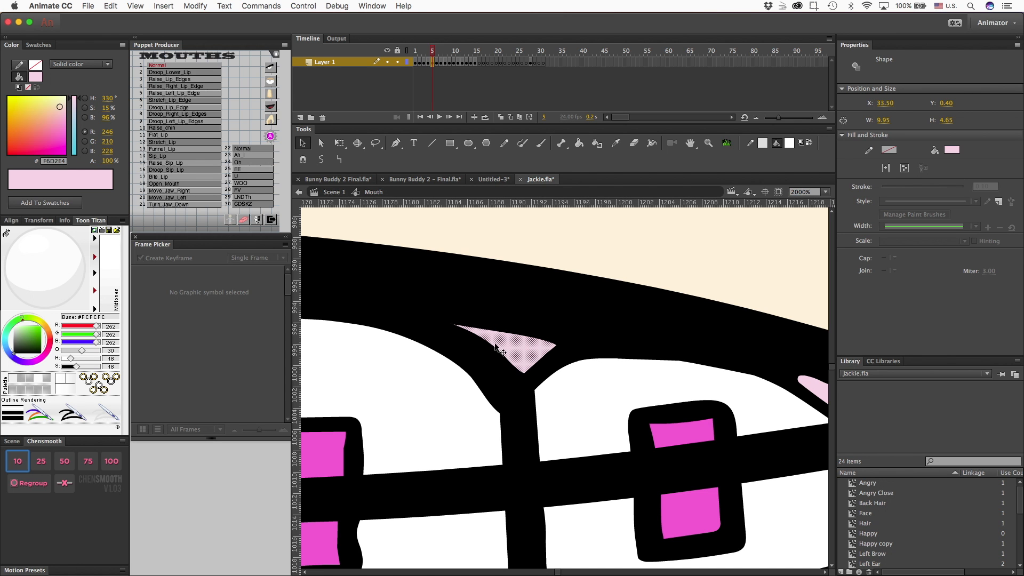
left_click(501, 405)
left_click(507, 244)
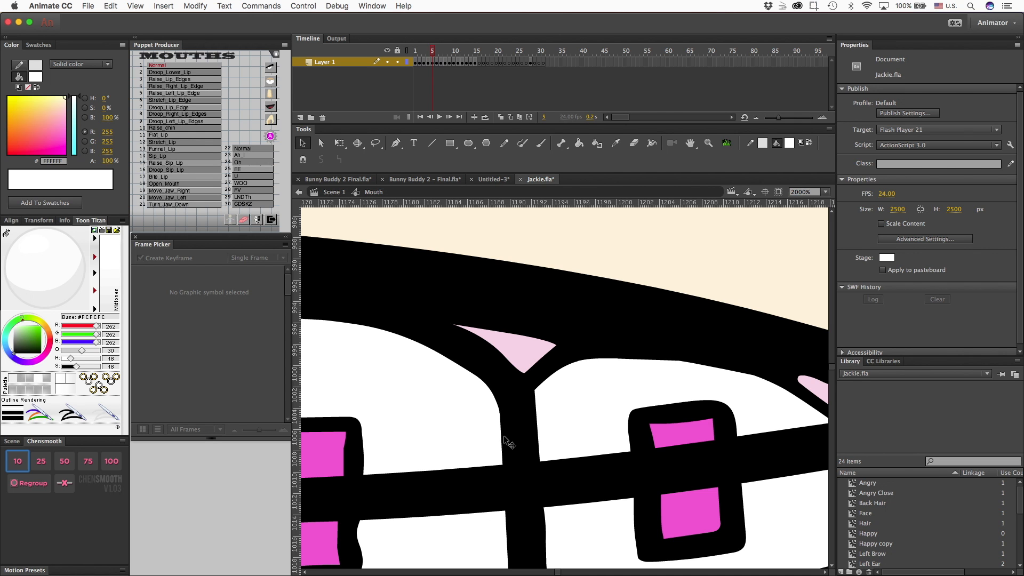
Remove the stray nub from the right front tooth's brace bracket and straighten the bracket's outline.
scroll(510, 446, "left", 5)
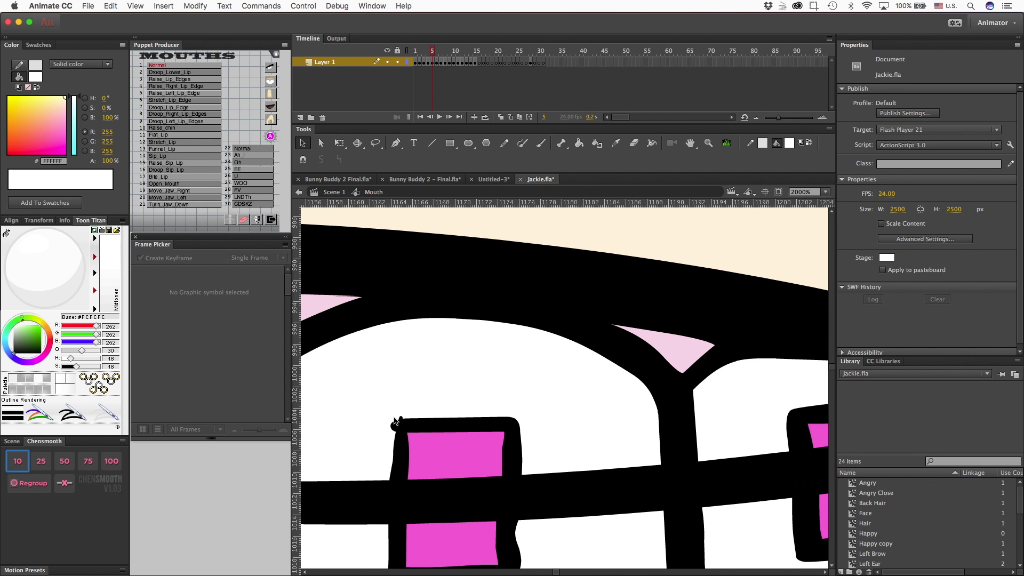
mouse_move(408, 420)
left_mouse_down()
mouse_move(390, 417)
mouse_move(395, 482)
left_mouse_up()
mouse_move(502, 454)
left_mouse_down()
mouse_move(502, 475)
mouse_move(485, 465)
mouse_move(505, 472)
mouse_move(495, 473)
mouse_move(501, 480)
left_mouse_up()
scroll(504, 496, "down", 3)
left_click_drag(517, 457, 519, 501)
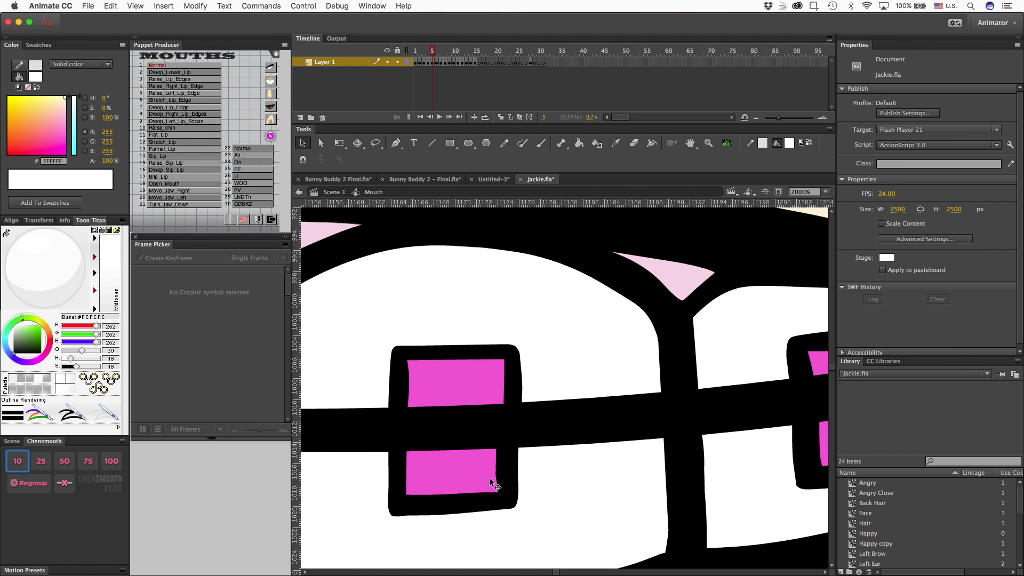
Straighten the outer edge of that bracket's lower pink patch and refine the tooth's lower right corner.
left_click_drag(495, 470, 497, 497)
left_click_drag(449, 469, 456, 469)
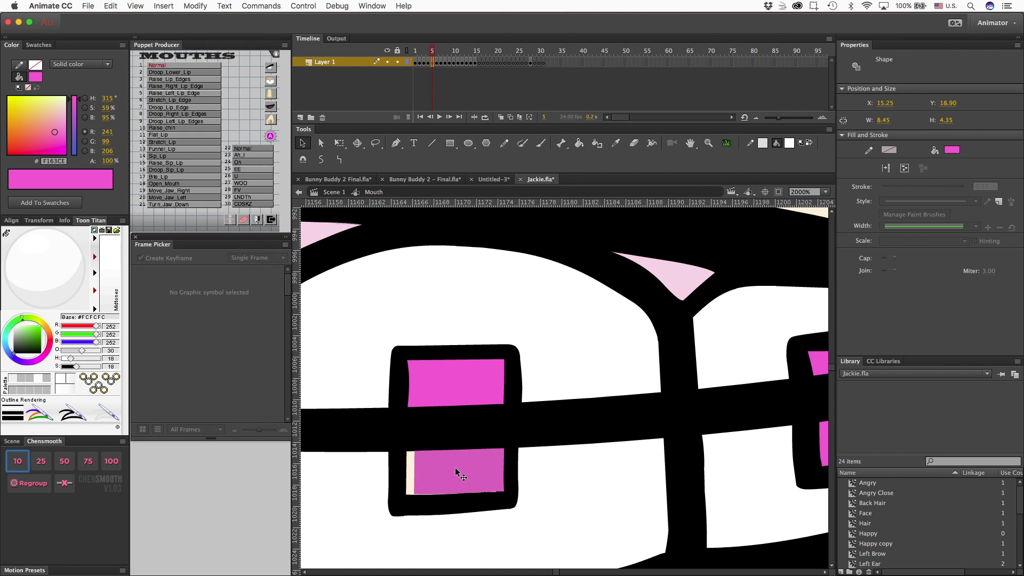
key("super+z")
scroll(560, 443, "down", 2)
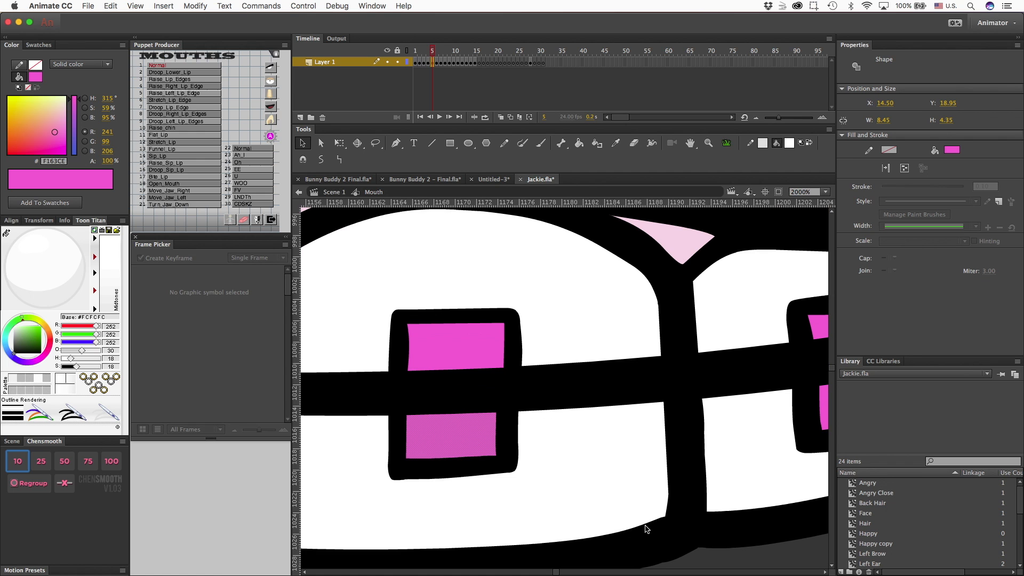
left_click_drag(640, 527, 664, 521)
Clean the stray nub and the lower corner bulge off the left front tooth's brace bracket outline.
scroll(659, 507, "left", 15)
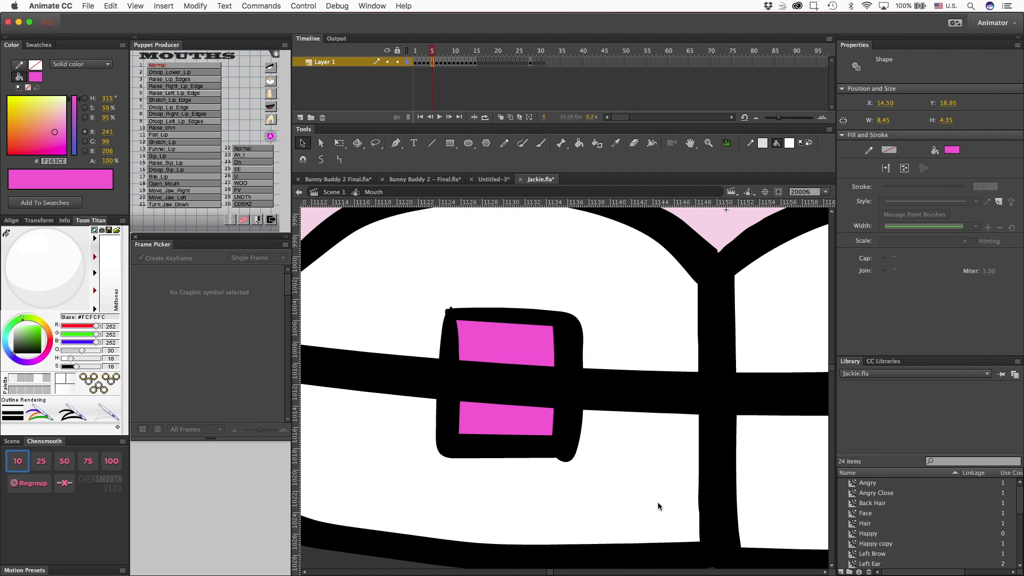
mouse_move(451, 309)
left_mouse_down()
mouse_move(427, 315)
mouse_move(445, 313)
left_mouse_up()
mouse_move(556, 458)
left_mouse_down()
mouse_move(519, 461)
mouse_move(566, 468)
left_mouse_up()
left_click_drag(445, 314, 457, 323)
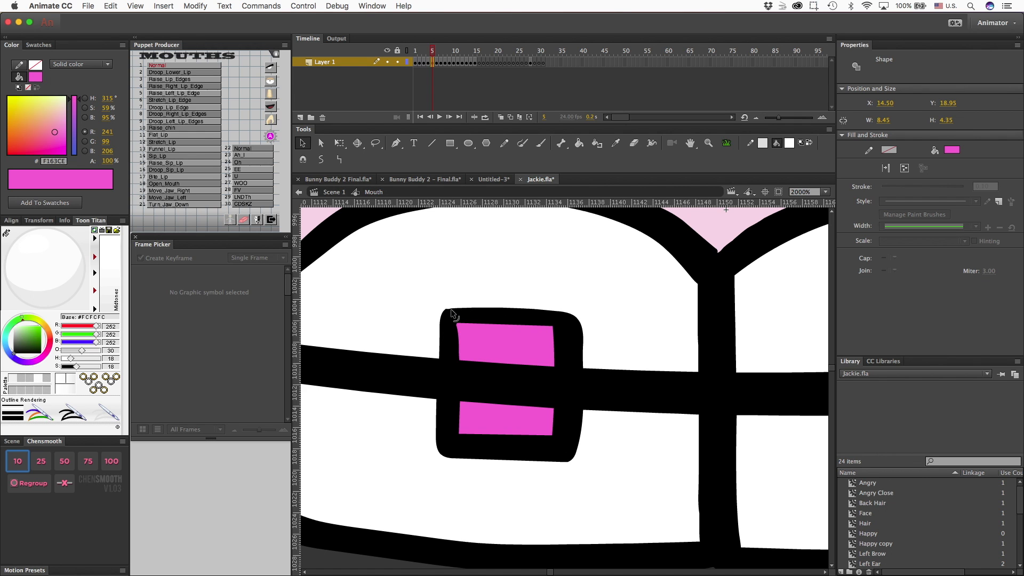
left_click_drag(448, 310, 449, 311)
Smooth the white lower teeth shape at Chensmooth strength 10.
key("super+minus")
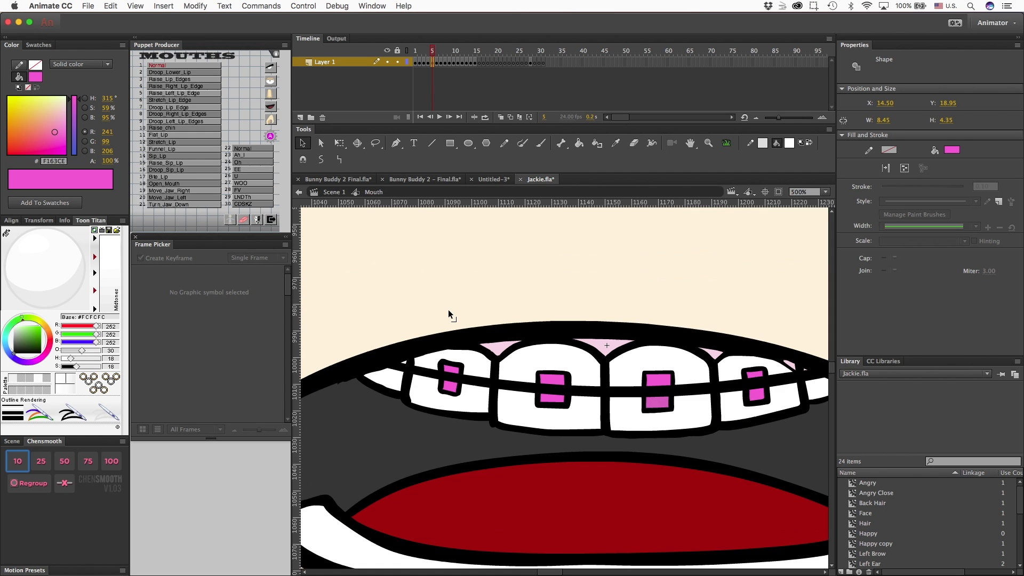
key("super+minus")
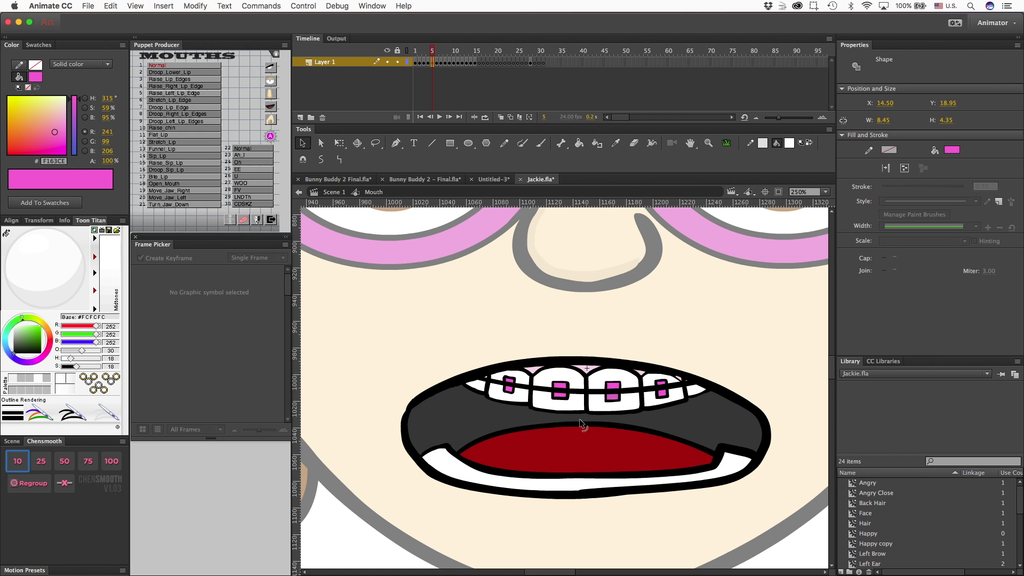
left_click(591, 486)
left_click(18, 461)
left_click(521, 513)
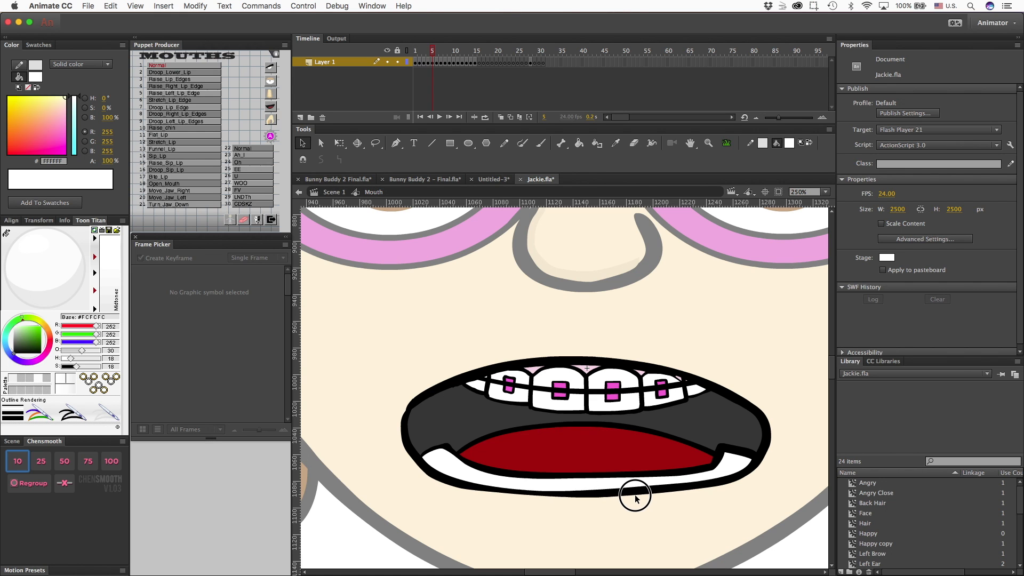
Try removing the whole black mouth outline and undo the removal.
left_click(404, 420)
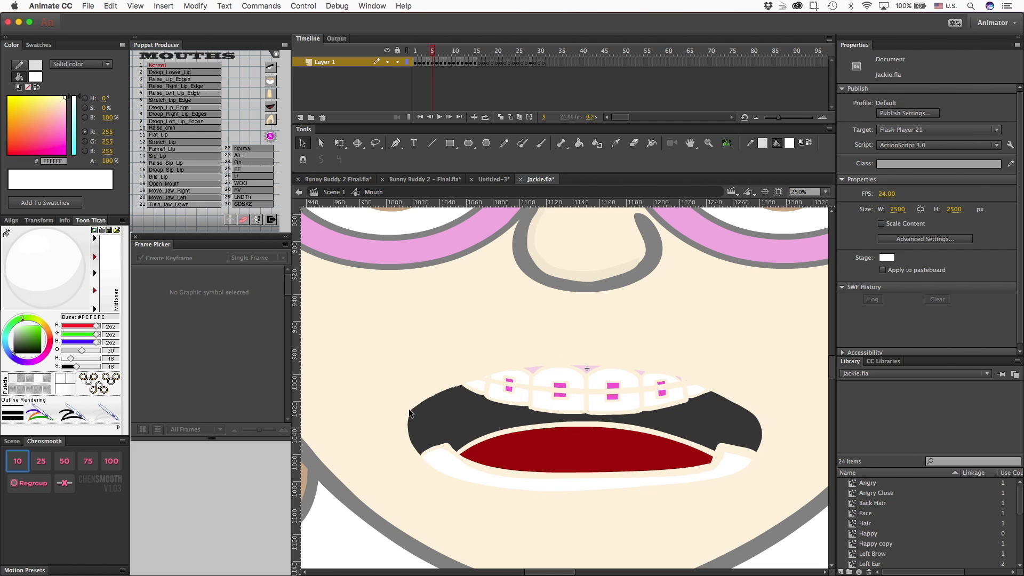
key("super+z")
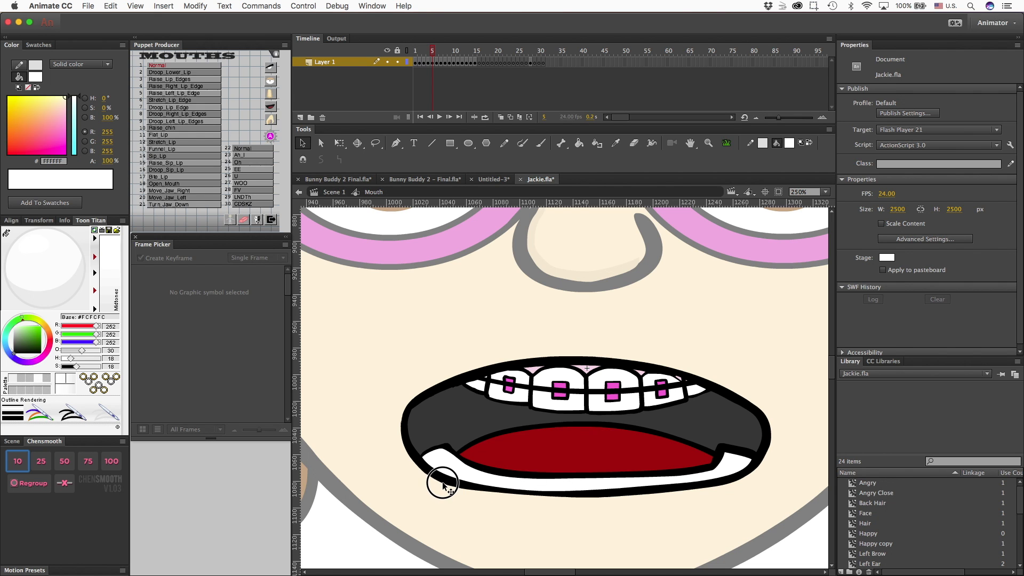
Reshape the left end of the lower teeth and even out the outer edge of the bottom lip outline.
double_click(441, 482)
left_click(425, 485)
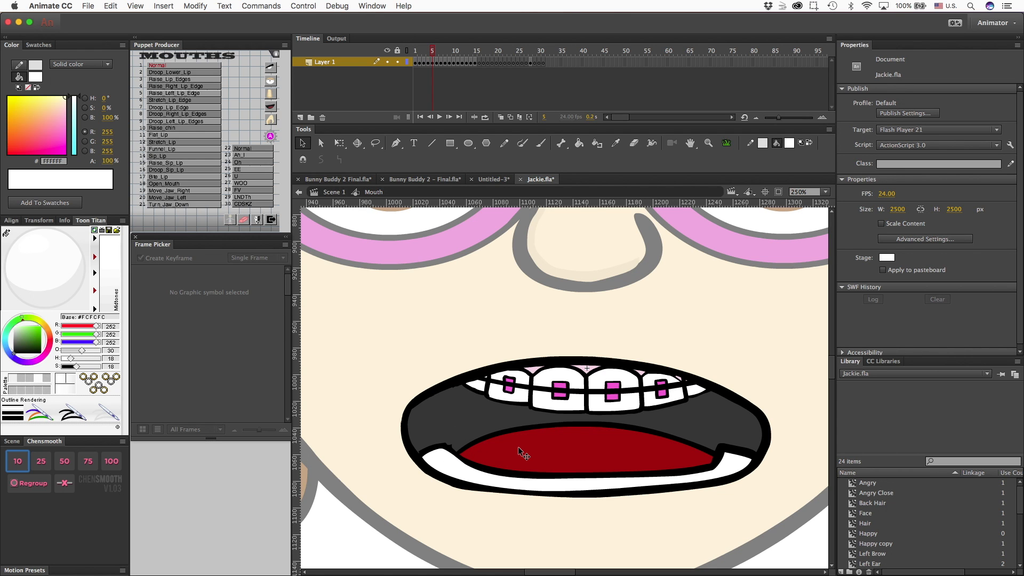
left_click_drag(510, 494, 526, 496)
left_click_drag(446, 483, 450, 487)
left_click_drag(632, 499, 629, 490)
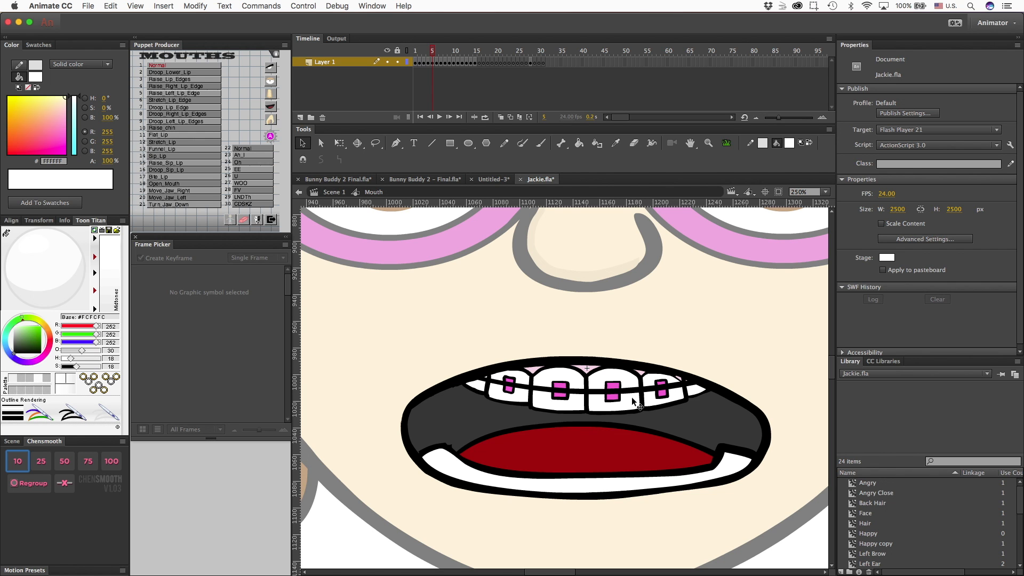
Smooth the pink gum triangle between the two left upper teeth at Chensmooth strength 10.
key("super+equal")
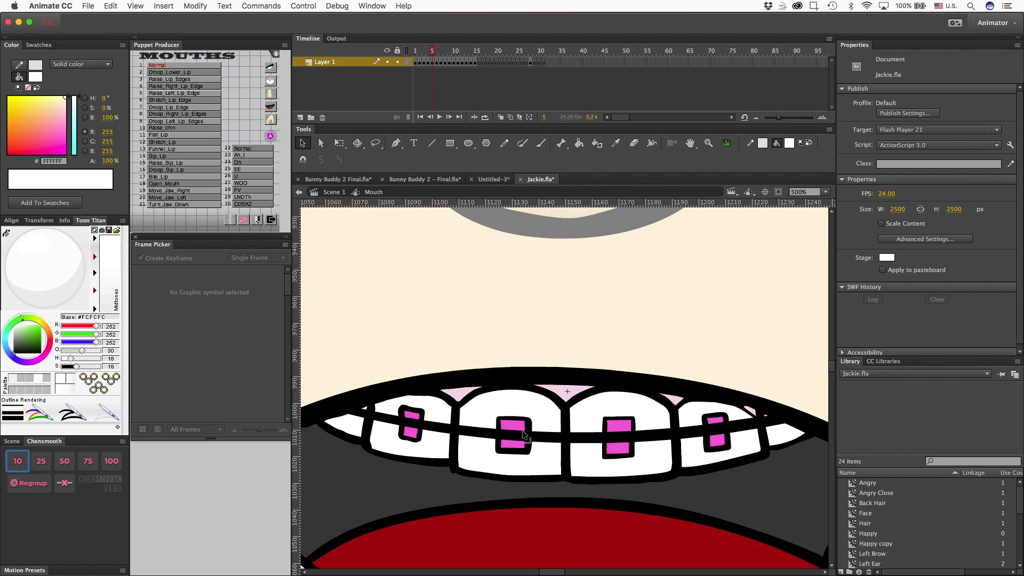
scroll(505, 435, "right", 2)
scroll(434, 479, "up", 4)
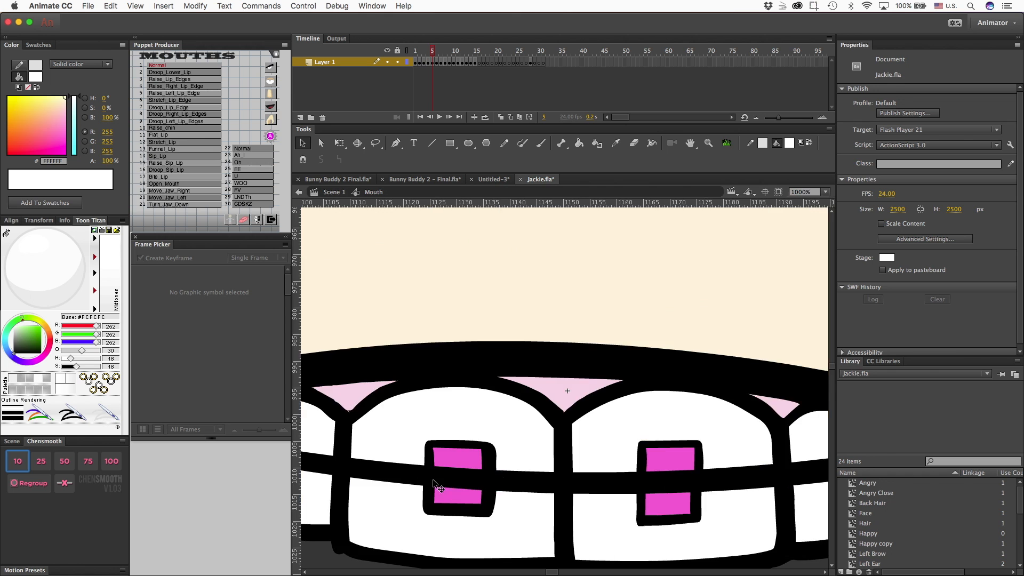
scroll(435, 499, "left", 2)
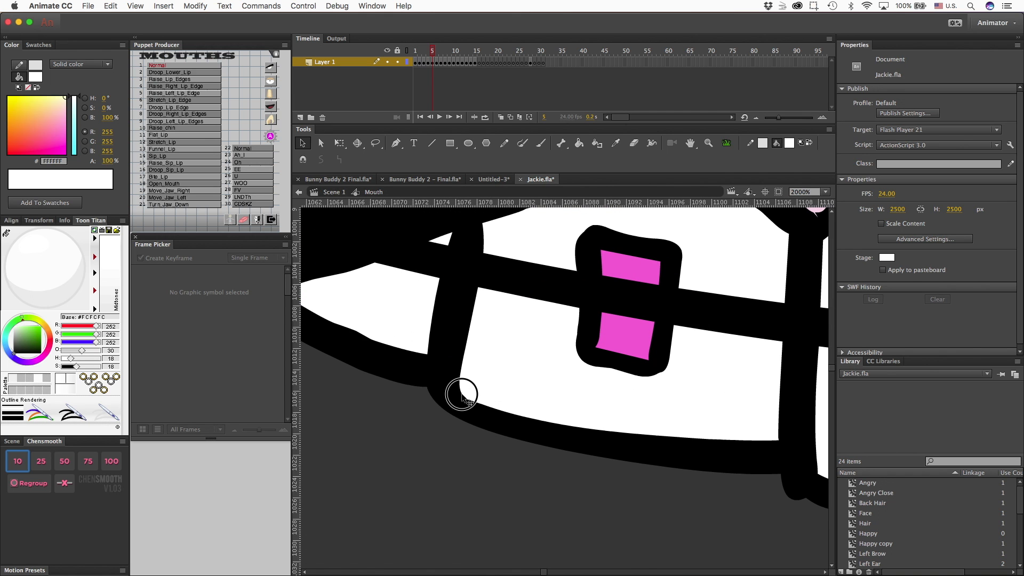
scroll(408, 388, "left", 2)
scroll(408, 388, "up", 2)
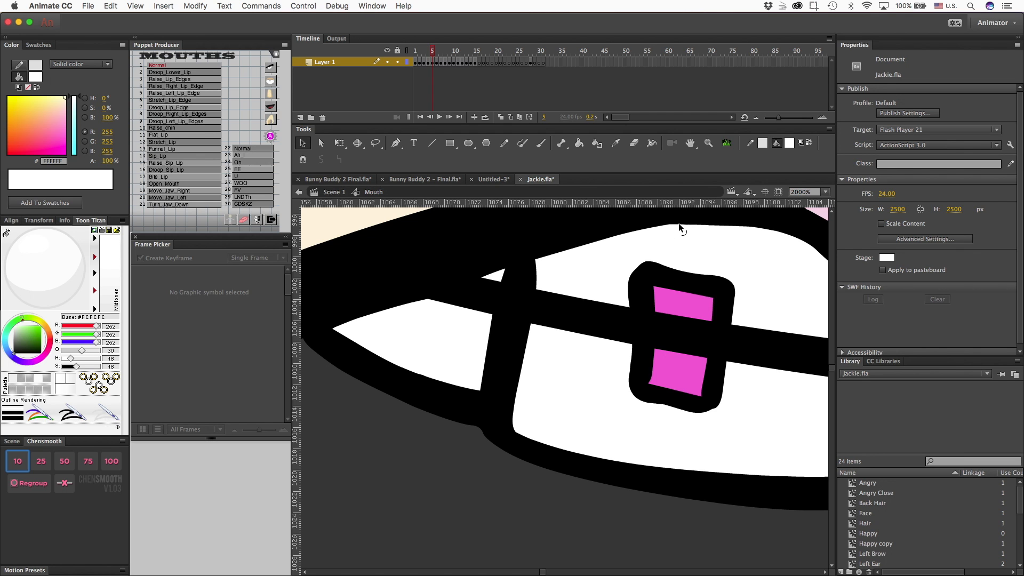
scroll(747, 234, "right", 10)
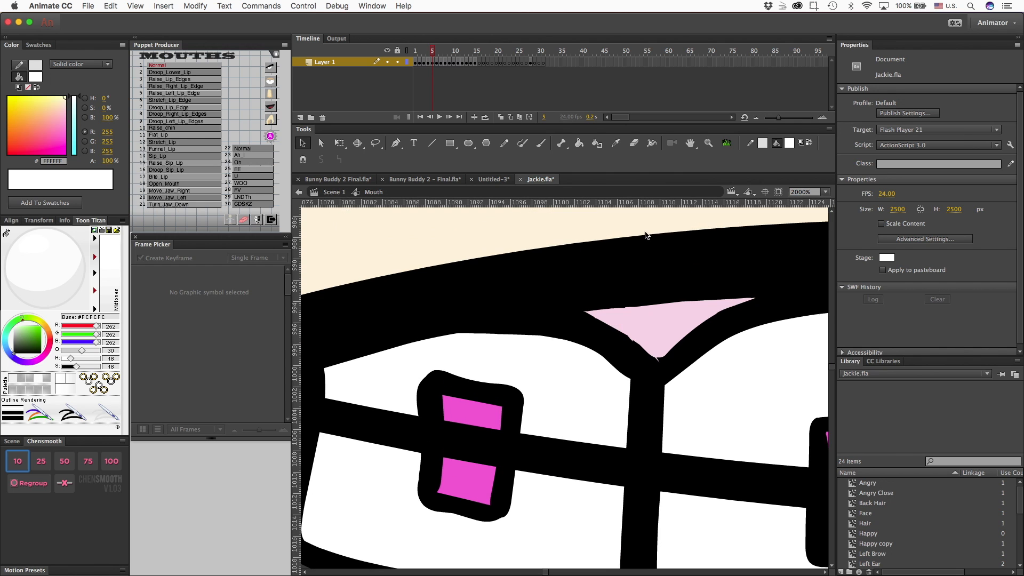
left_click(600, 283)
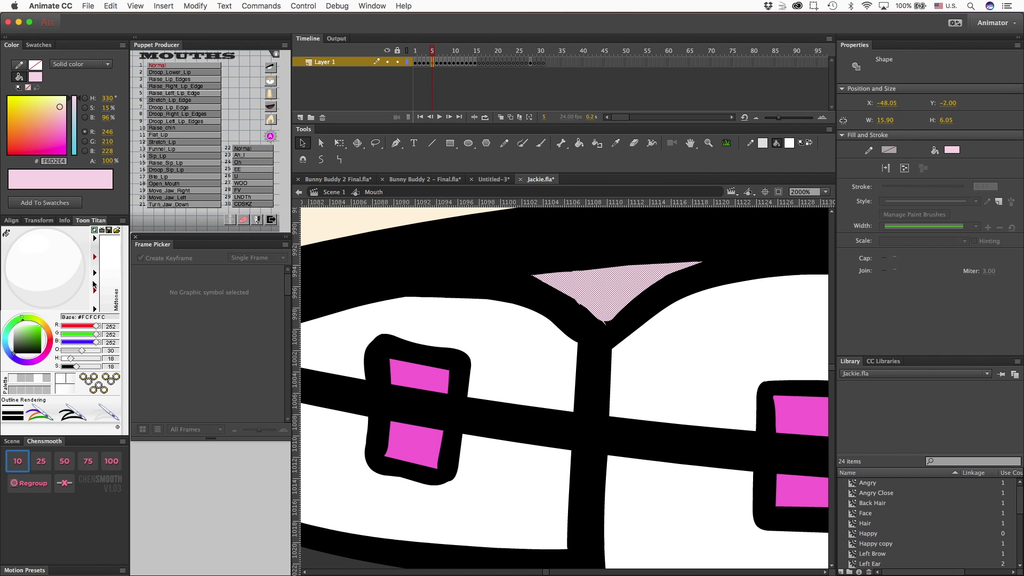
left_click(18, 460)
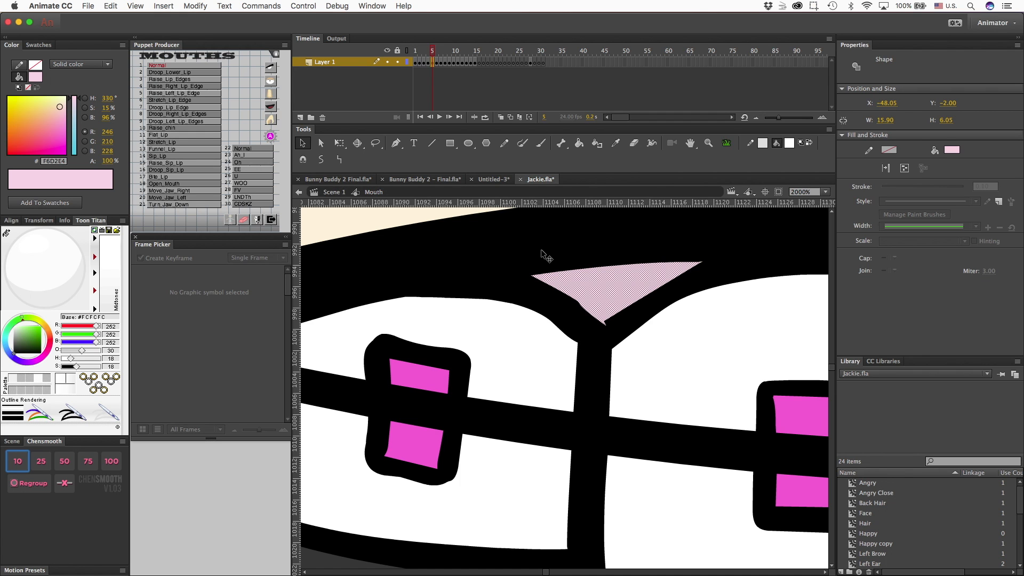
left_click(410, 219)
Clean the left gum triangle's lower tip, bow its upper edge and round the adjacent tooth corner.
left_click_drag(587, 308, 600, 319)
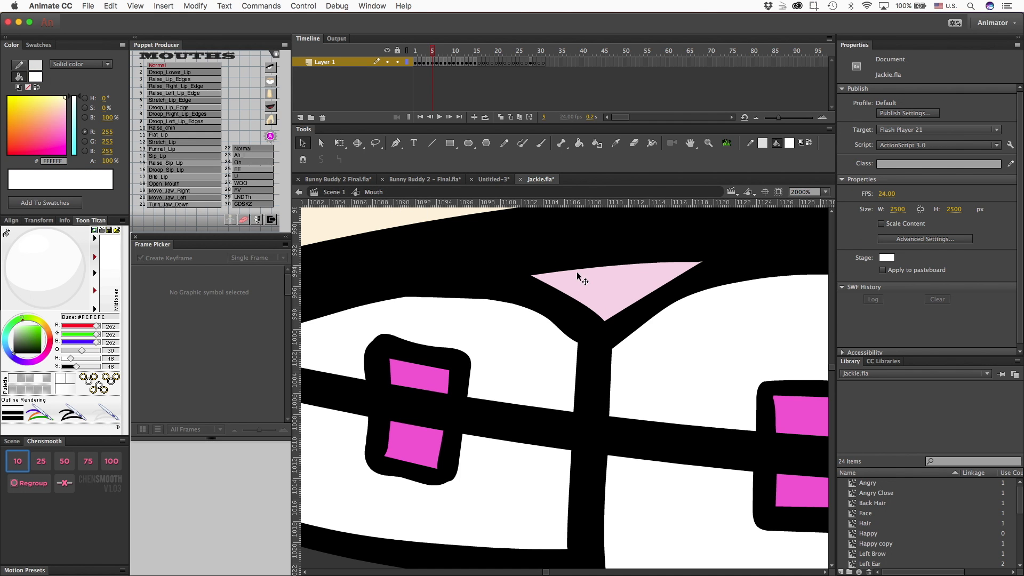
left_click_drag(598, 269, 530, 274)
left_click_drag(699, 262, 700, 262)
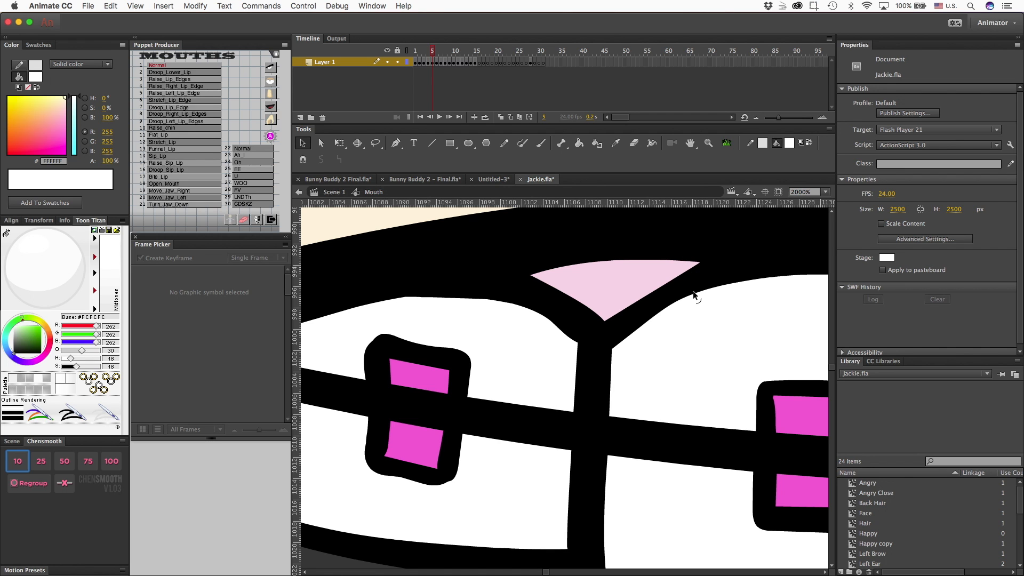
left_click_drag(564, 333, 644, 322)
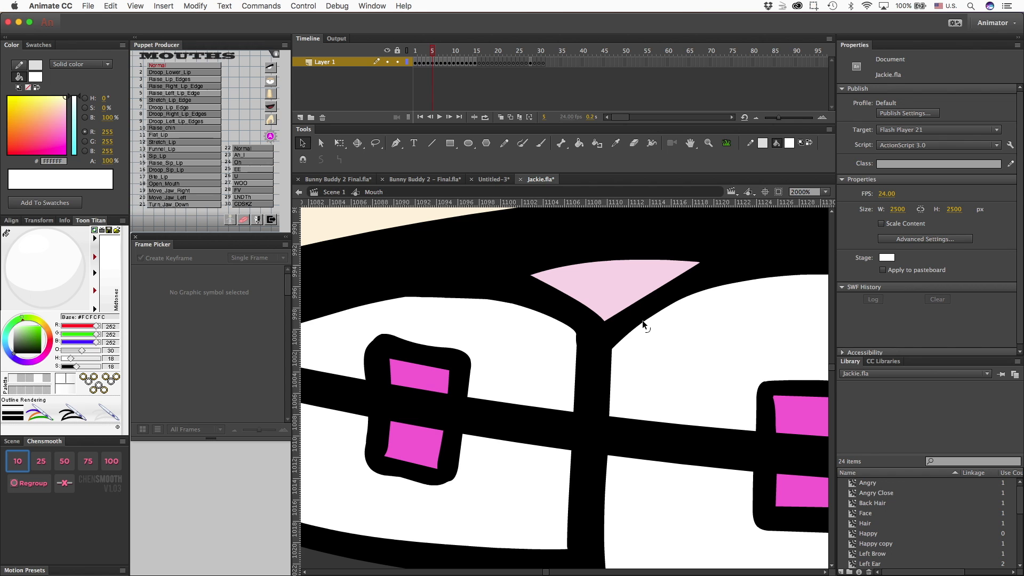
scroll(642, 320, "down", 5)
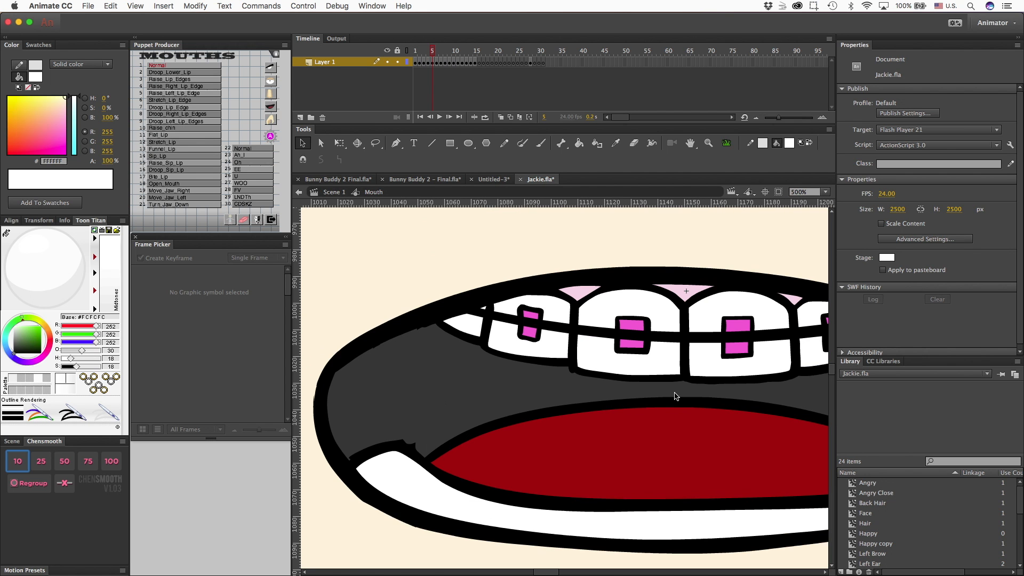
scroll(673, 394, "down", 5)
scroll(673, 395, "right", 5)
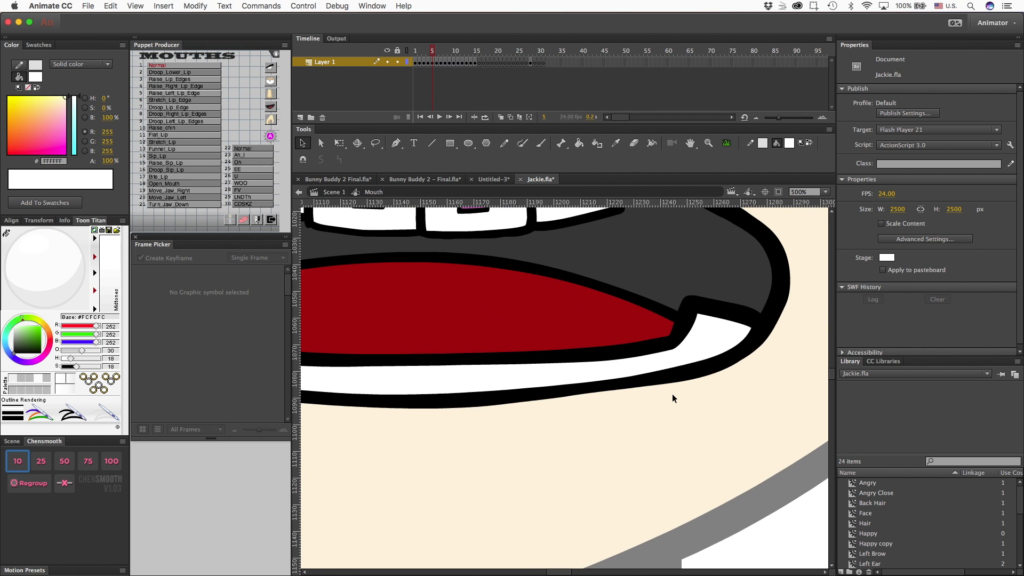
left_click_drag(646, 395, 643, 395)
scroll(644, 395, "up", 3)
scroll(644, 395, "left", 5)
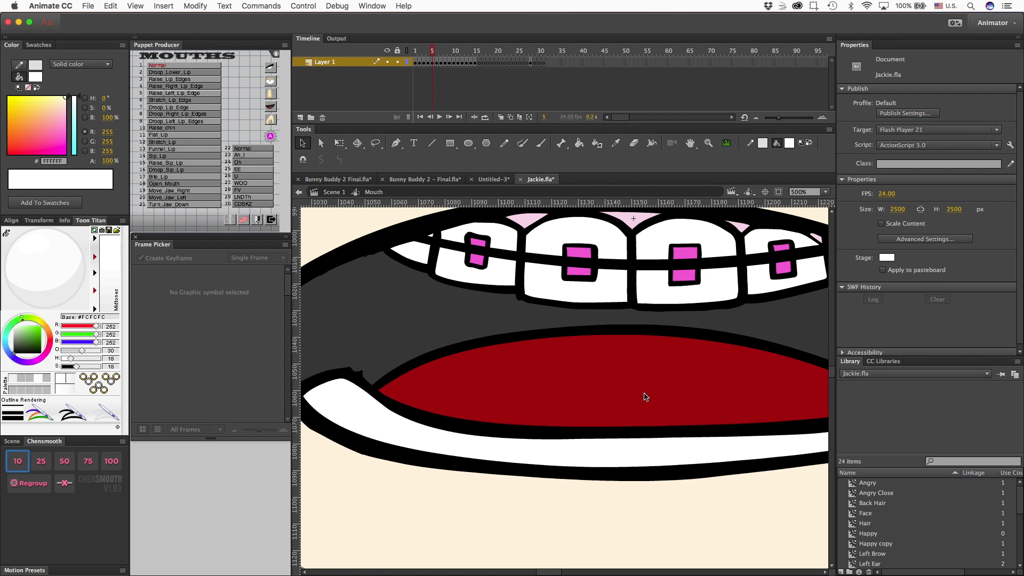
Smooth the bumpy outline at the left end of the lower teeth, the tongue's upper outline and the left front tooth's lower corner.
mouse_move(364, 375)
left_mouse_down()
mouse_move(349, 370)
mouse_move(371, 386)
mouse_move(360, 376)
mouse_move(367, 399)
left_mouse_up()
left_click_drag(597, 332, 593, 338)
left_click_drag(520, 302, 532, 307)
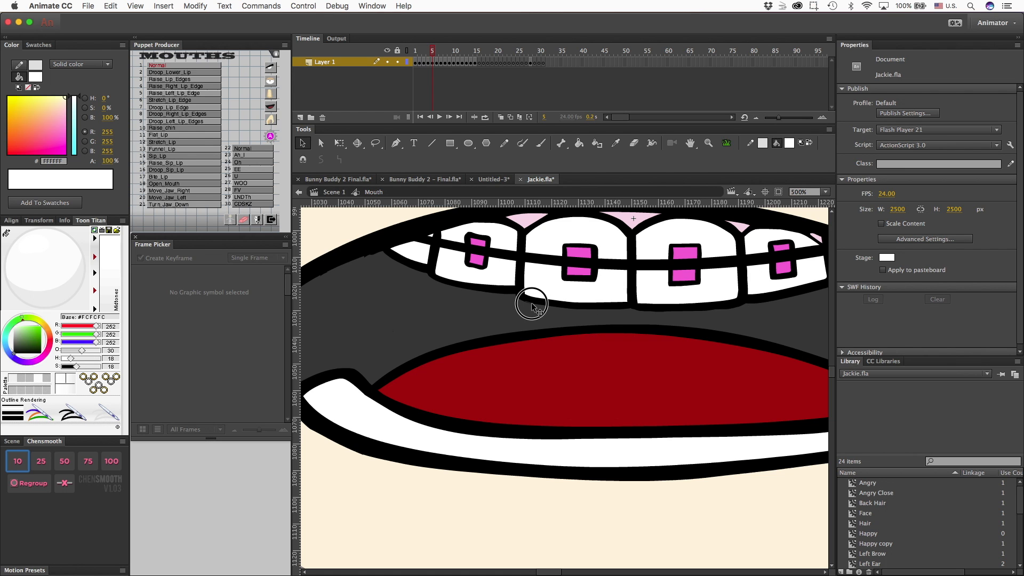
Examine the cleaned-up mouth on the whole face and then close up along the upper teeth and tongue.
key("super+minus")
key("super+minus")
key("super+minus")
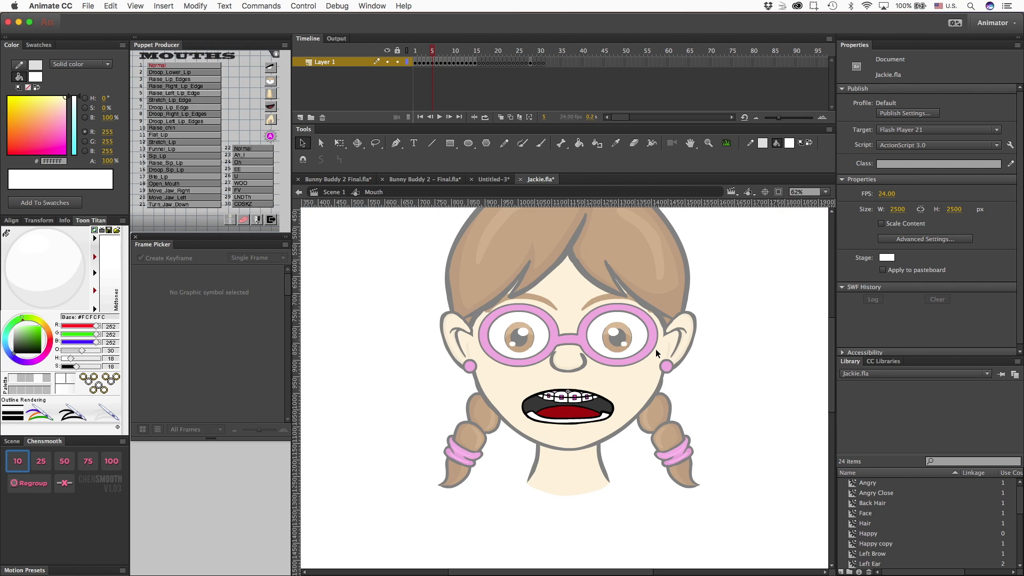
key("super+equal")
key("super+equal")
key("super+equal")
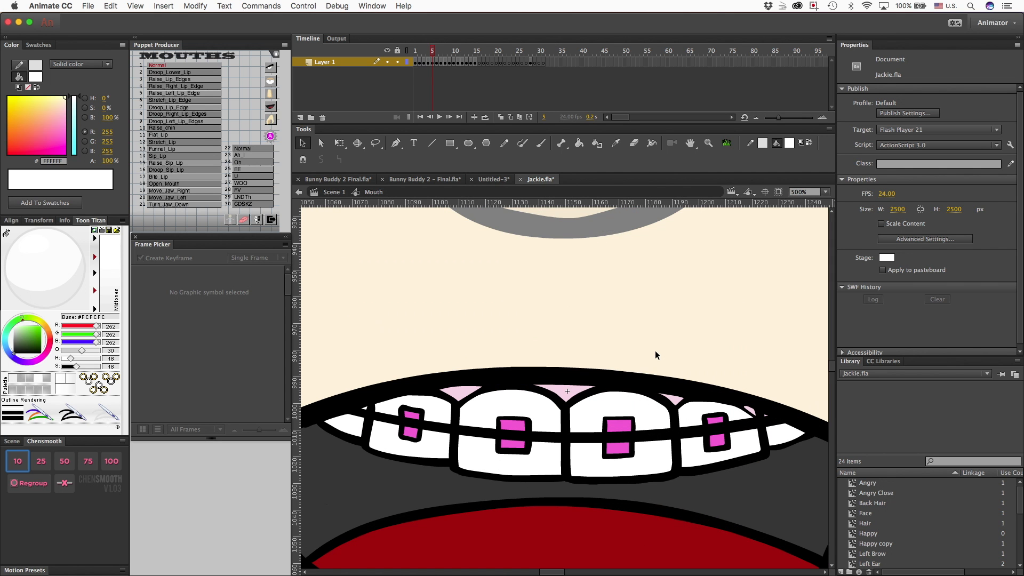
scroll(655, 350, "down", 5)
scroll(655, 350, "up", 2)
scroll(654, 351, "up", 1)
scroll(655, 351, "down", 2)
Inspect the mouth shapes by selecting the red tongue fill and all artwork on frame 5 of Layer 1, then clear the selection.
left_click(499, 375)
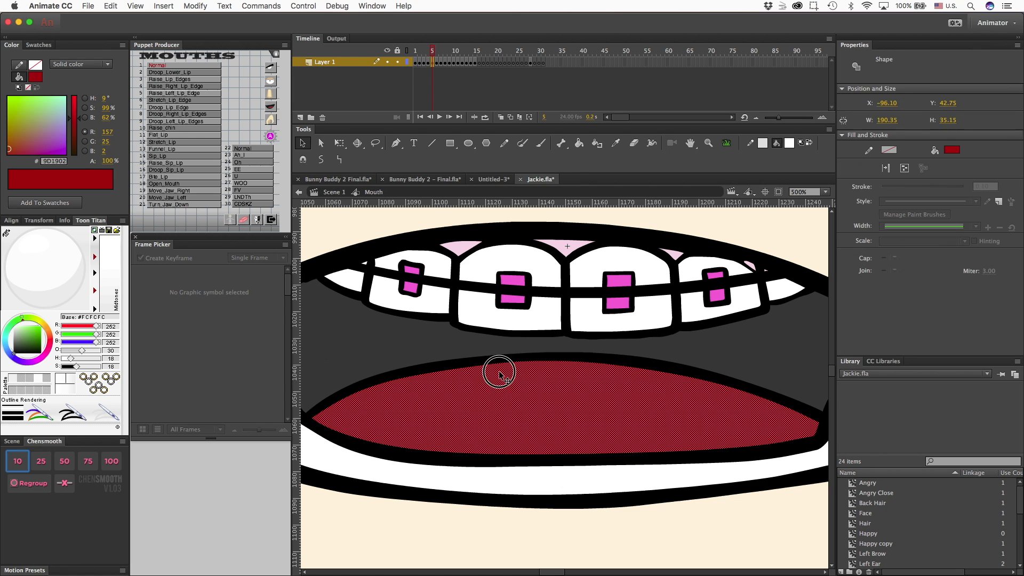
left_click(415, 294)
left_click(431, 63)
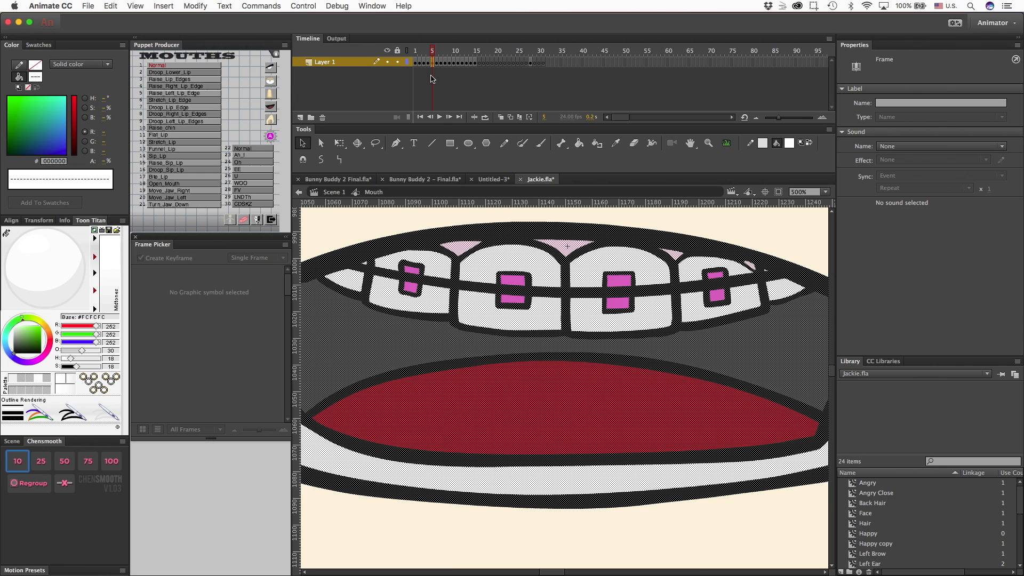
key("super+minus")
left_click(576, 268)
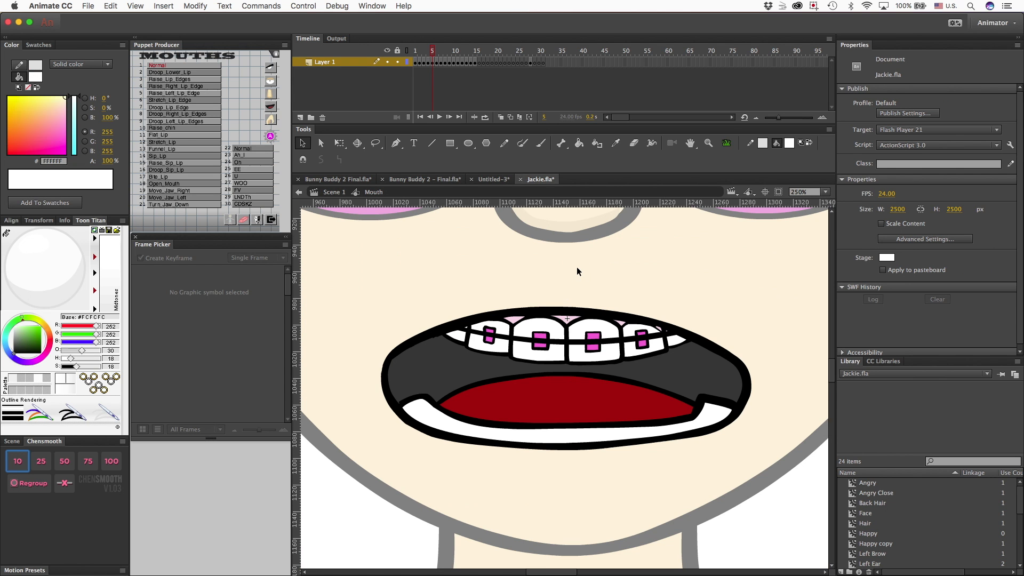
Check the mouth against the full head and review its outlines close up from the left teeth to the right corner.
key("super+minus")
key("super+minus")
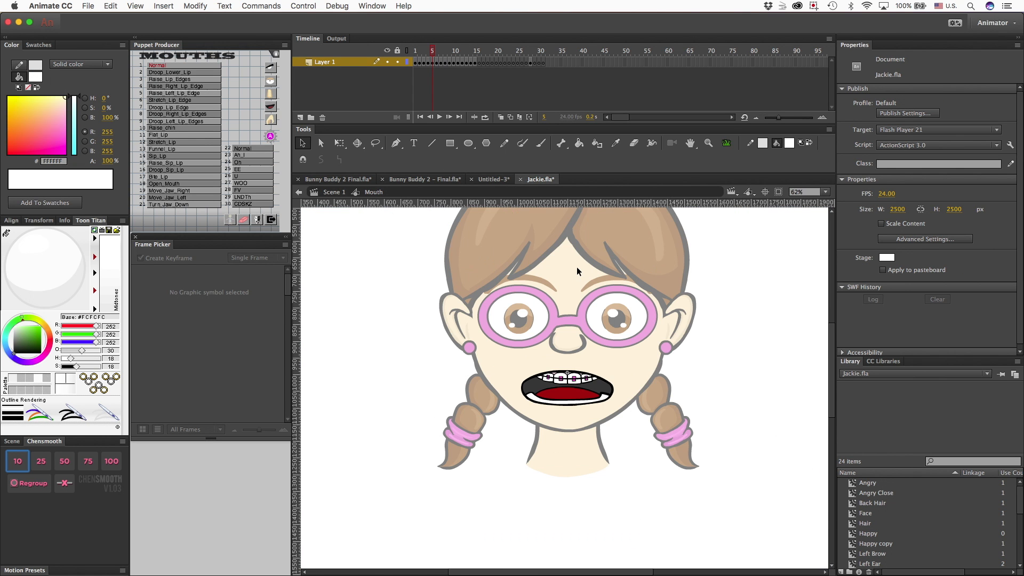
key("super+equal")
key("super+equal")
key("super+equal")
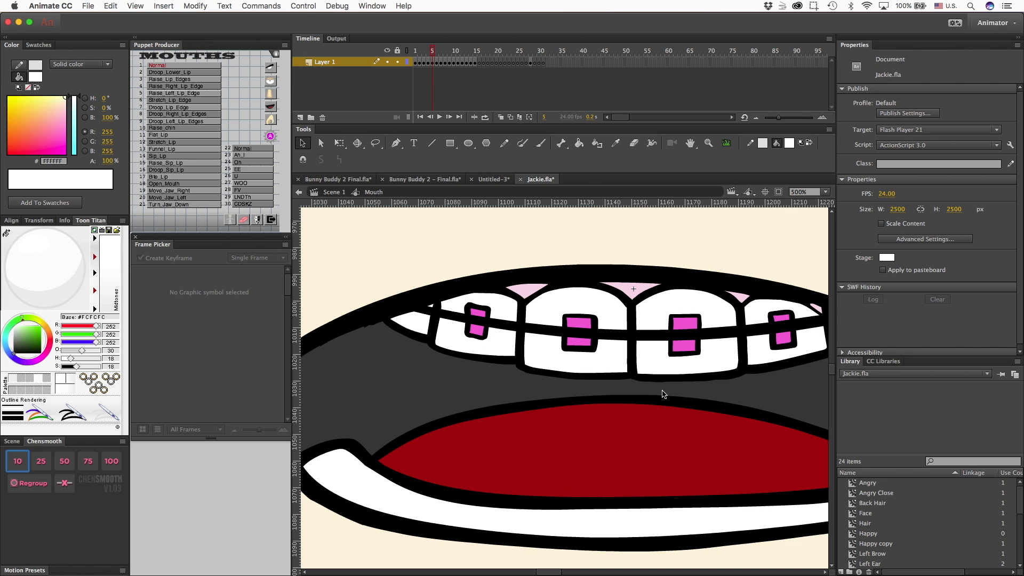
scroll(663, 394, "right", 10)
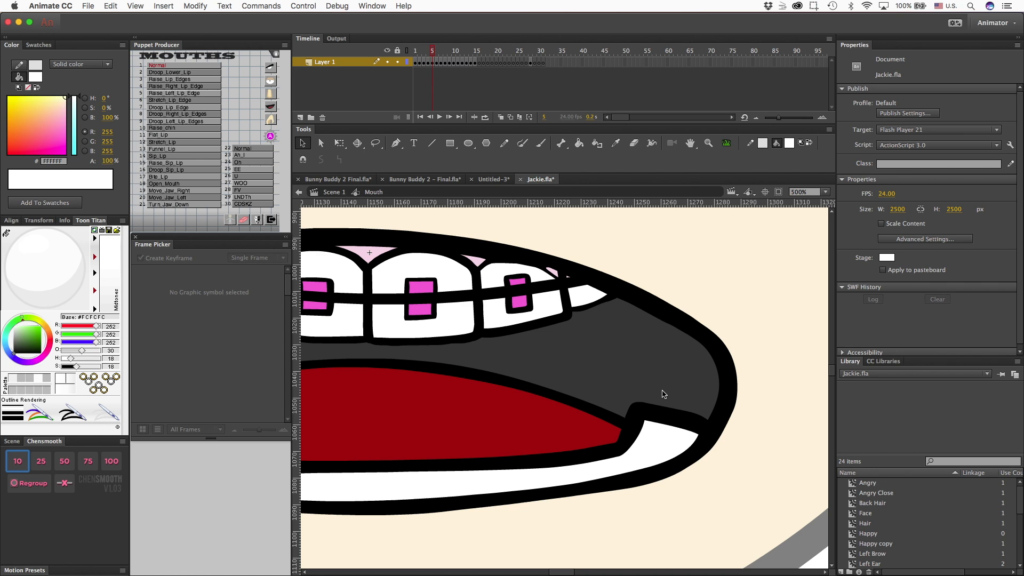
key("super+minus")
key("super+minus")
key("super+minus")
scroll(577, 267, "up", 4)
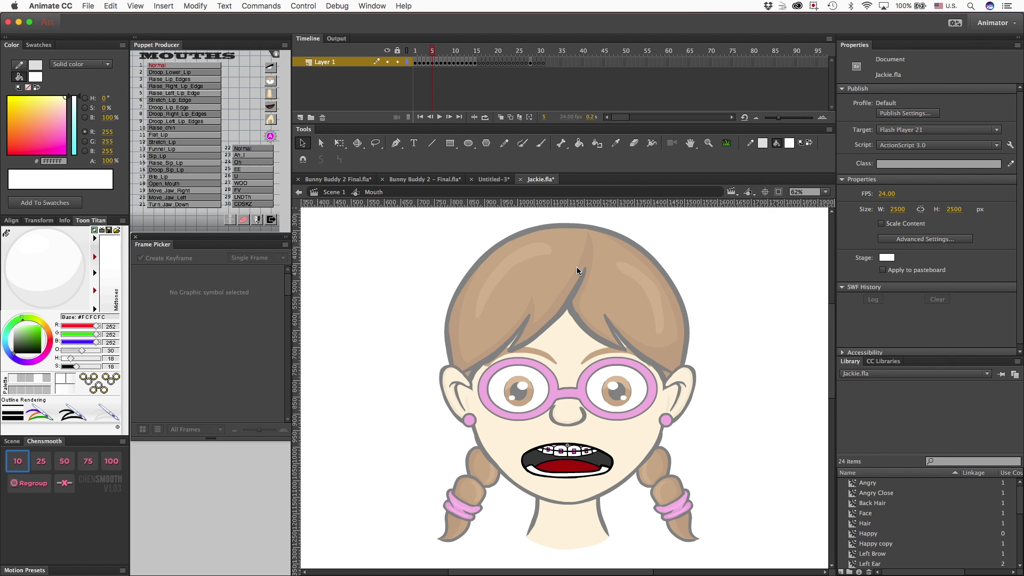